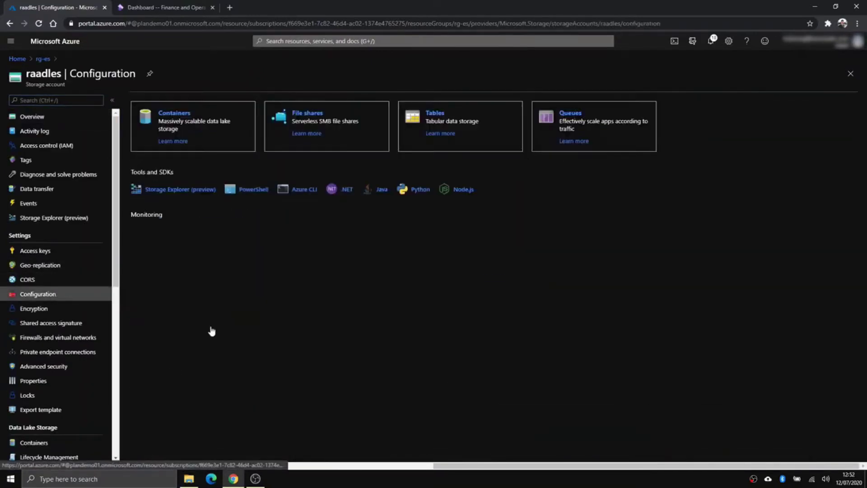
# Verify raadles shows Hierarchical namespace Enabled, then return to the rg-es resource group overview
pyautogui.scroll(-1, 202, 348)
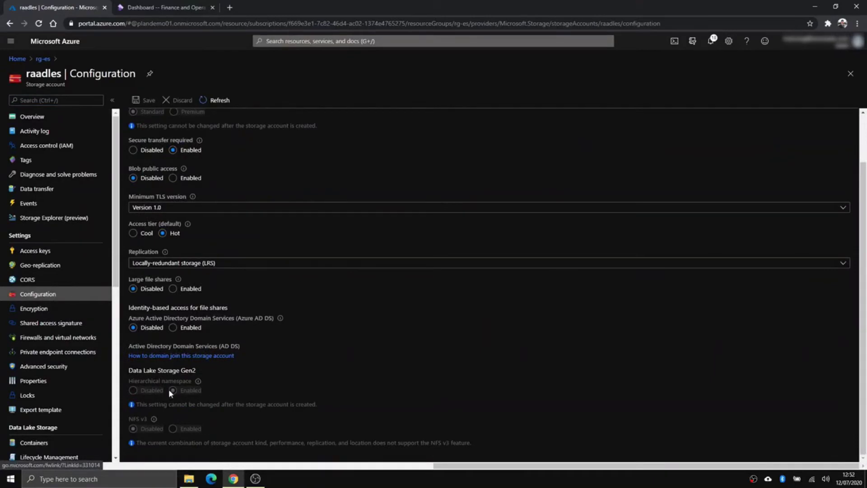
pyautogui.scroll(1, 160, 396)
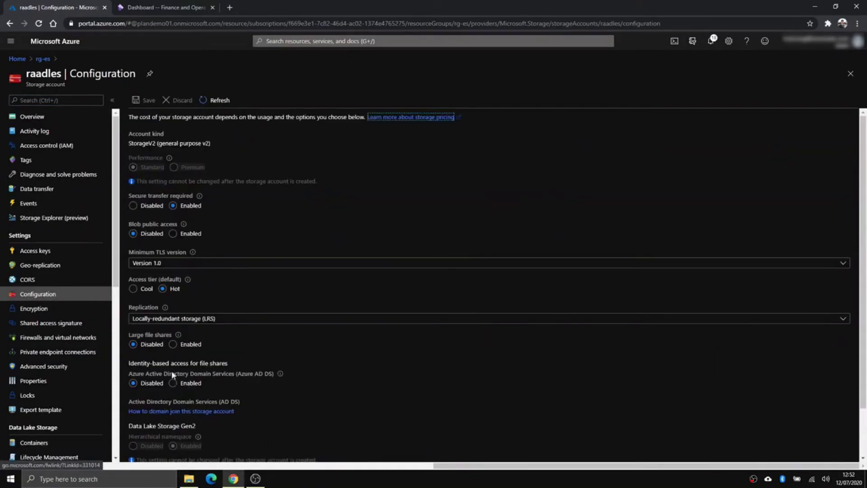
pyautogui.click(43, 59)
pyautogui.click(147, 9)
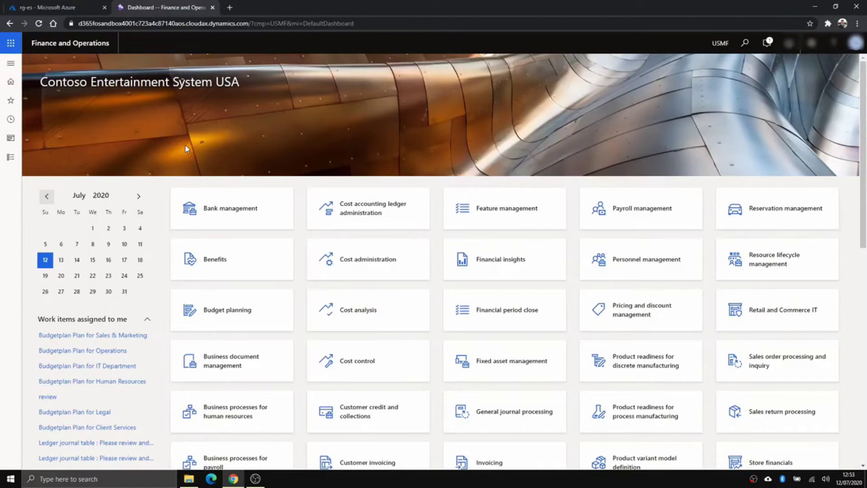
pyautogui.click(60, 9)
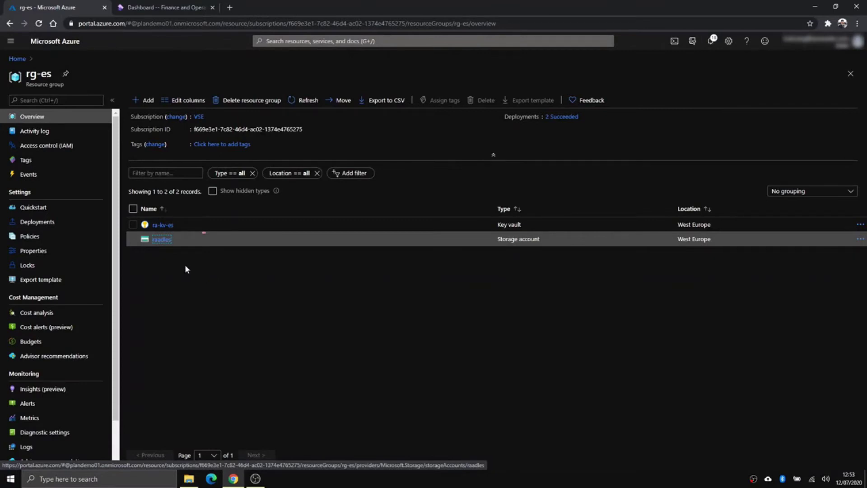
# Open System administration > System parameters in Finance and Operations and view the Data connections tab
pyautogui.click(158, 8)
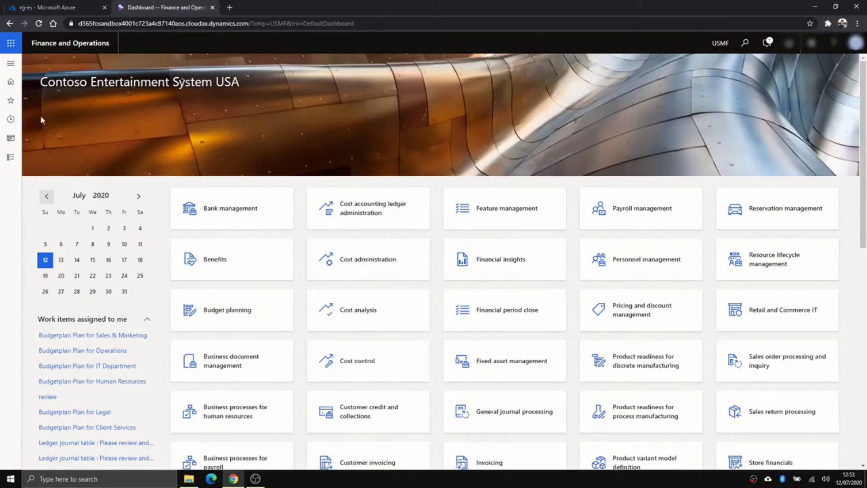
pyautogui.click(14, 101)
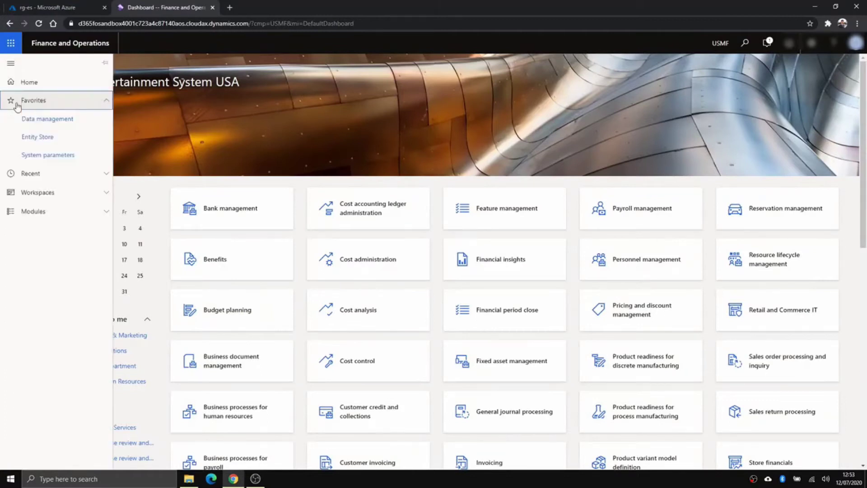
pyautogui.click(37, 209)
pyautogui.scroll(-8, 46, 271)
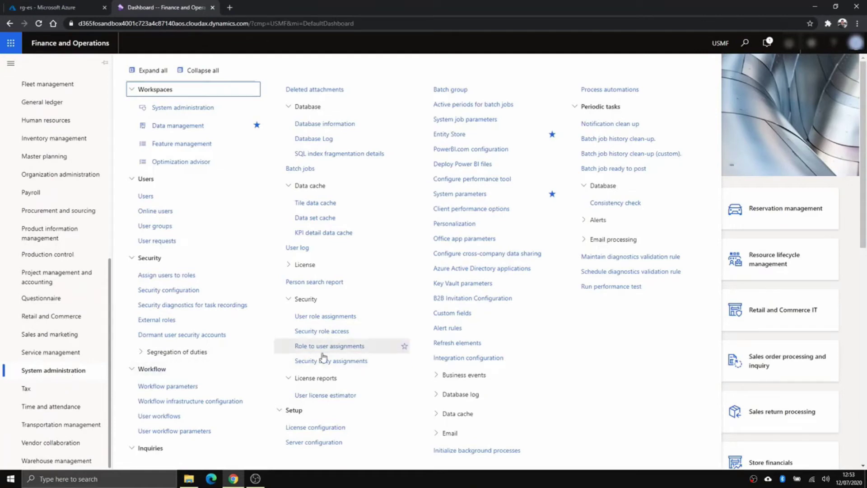
pyautogui.click(460, 195)
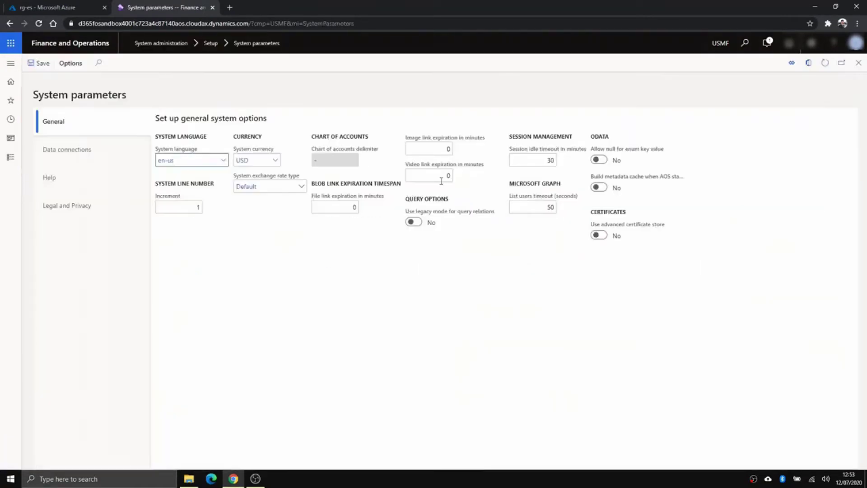
pyautogui.click(77, 154)
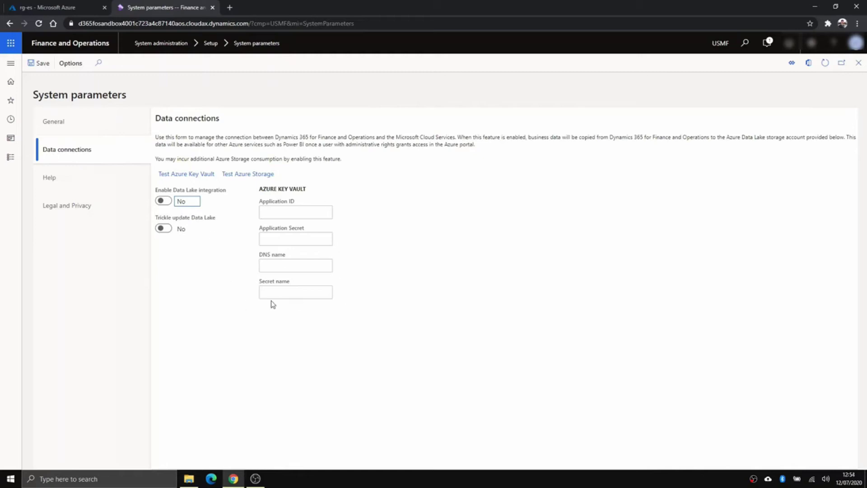
pyautogui.click(58, 7)
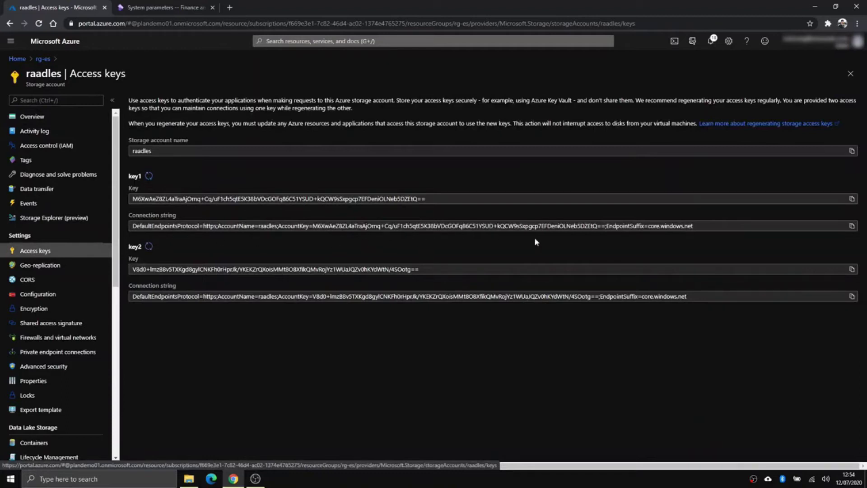
# Copy the raadles key1 connection string and open a new secret form in ra-kv-es Secrets
pyautogui.click(852, 226)
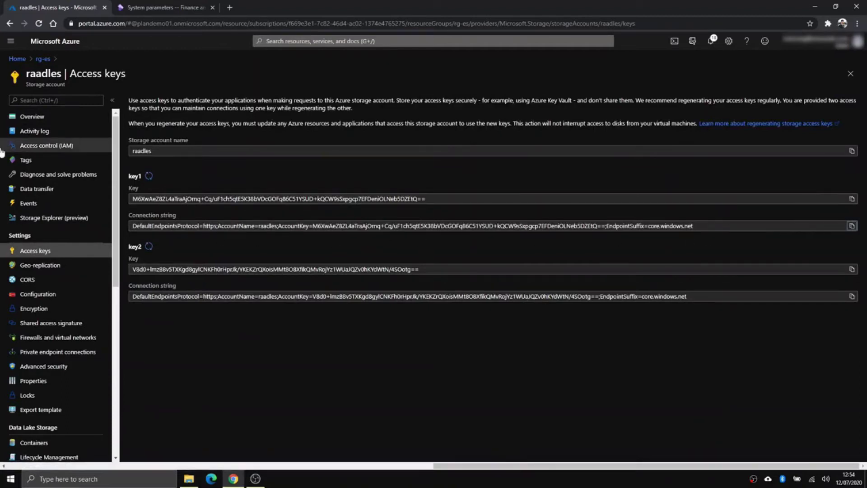
pyautogui.click(43, 58)
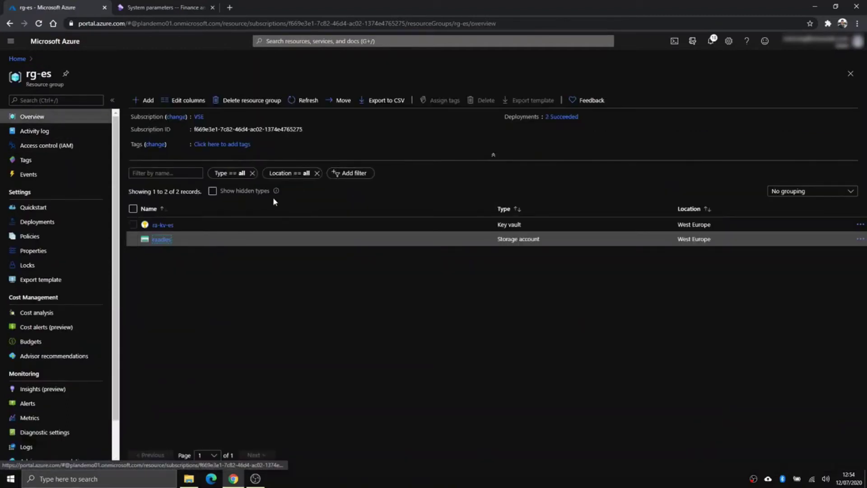
pyautogui.click(161, 226)
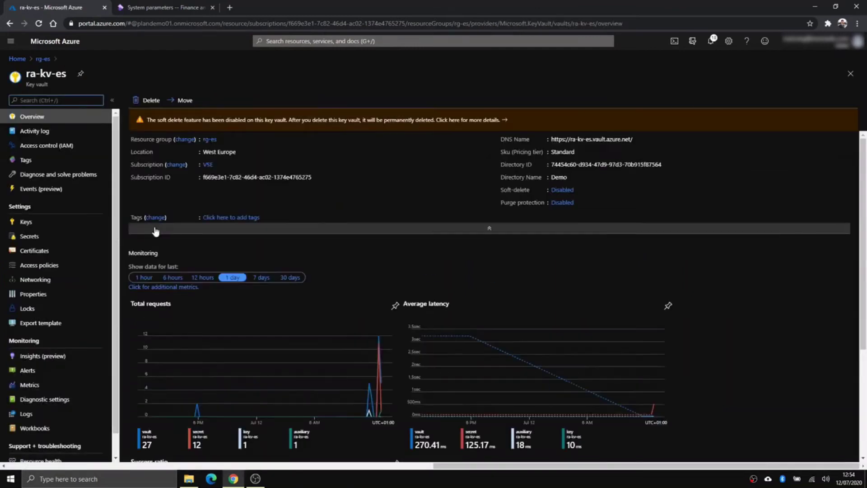
pyautogui.click(62, 240)
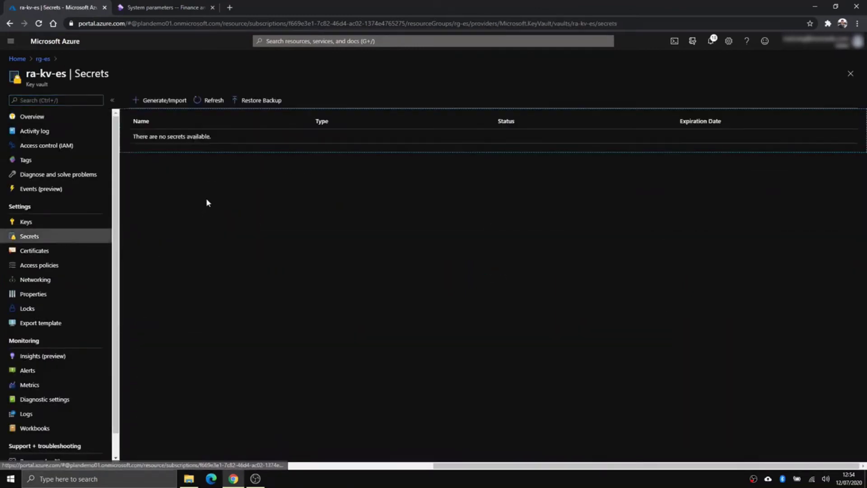
pyautogui.click(169, 110)
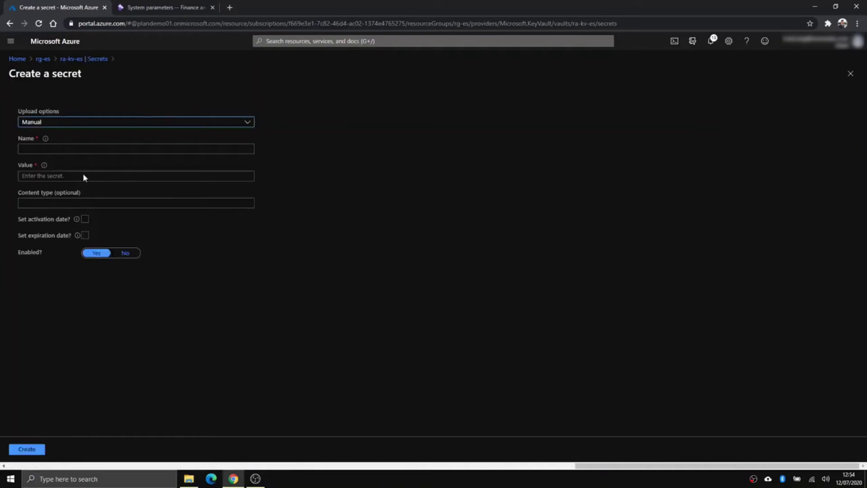
# Create secret 'connection1' holding the pasted key1 connection string, then copy the name connection1
pyautogui.click(135, 175)
pyautogui.click(136, 149)
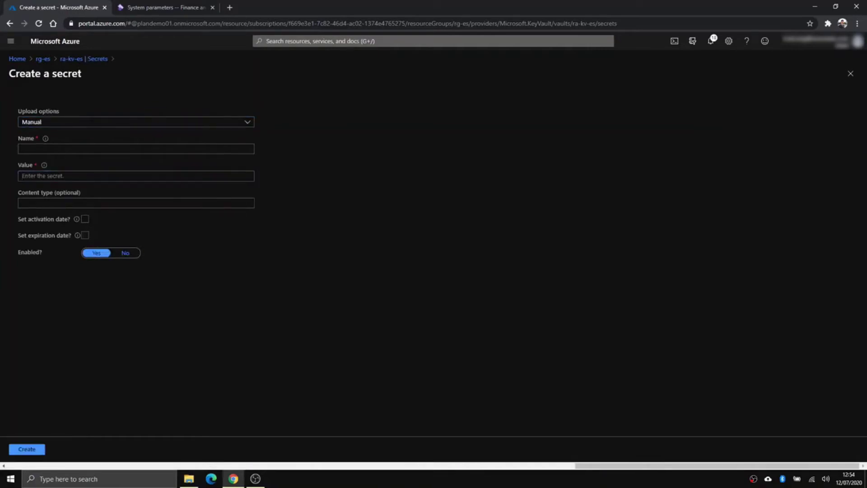
pyautogui.write('connection1')
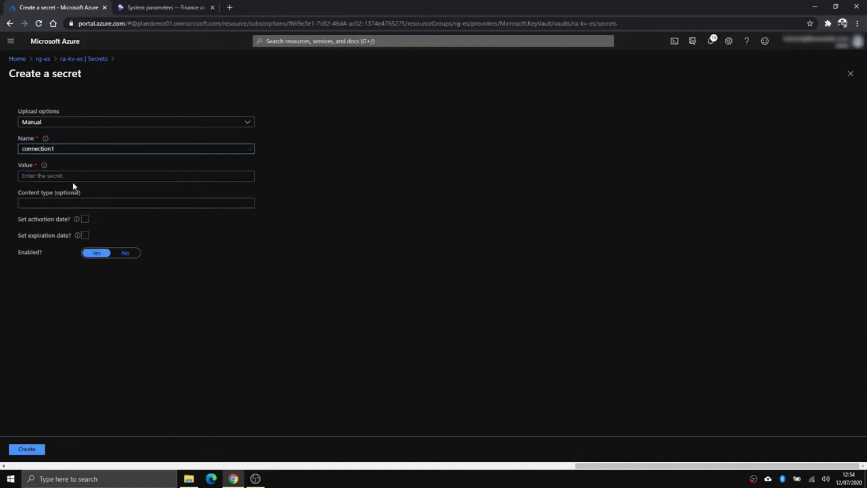
pyautogui.click(76, 177)
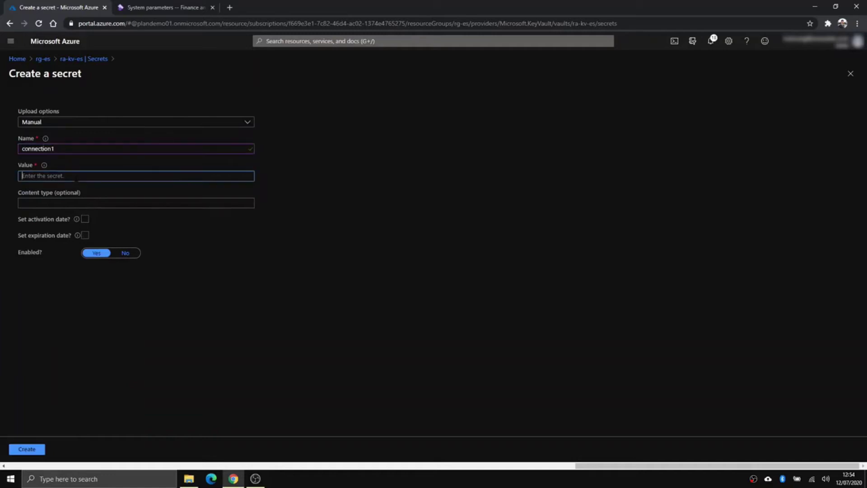
pyautogui.hotkey('ctrl', 'v')
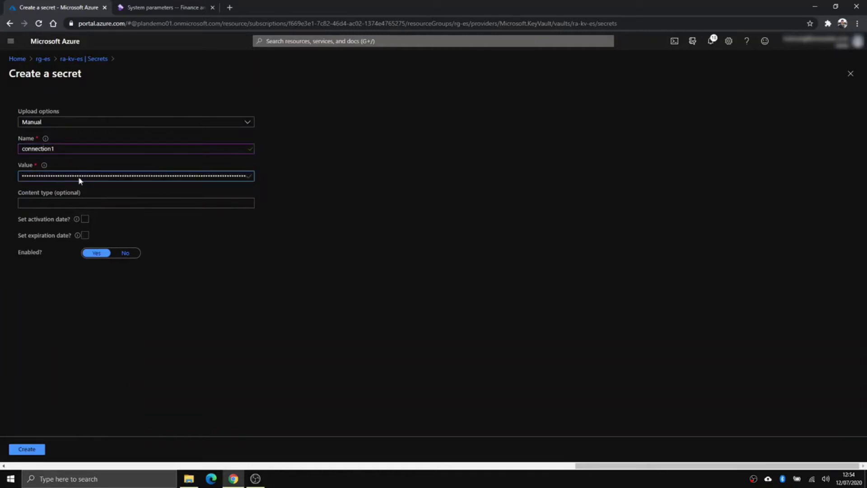
pyautogui.click(35, 450)
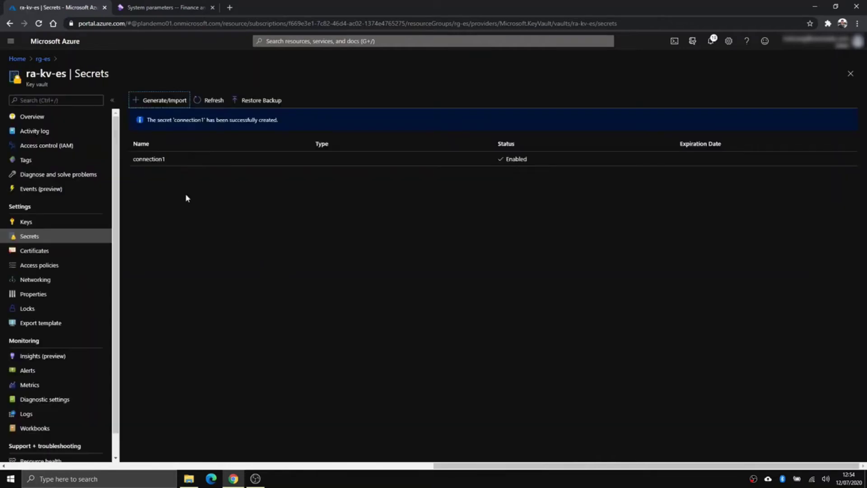
pyautogui.moveTo(165, 160); pyautogui.dragTo(133, 162)
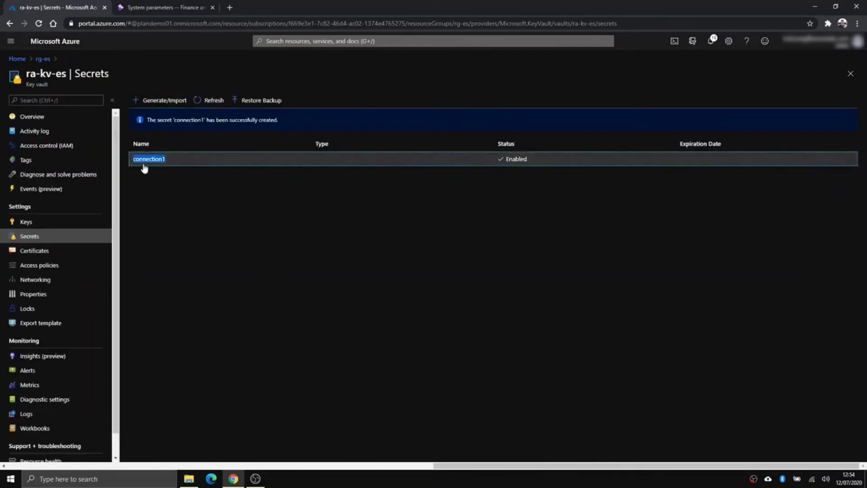
pyautogui.click(157, 5)
pyautogui.click(295, 292)
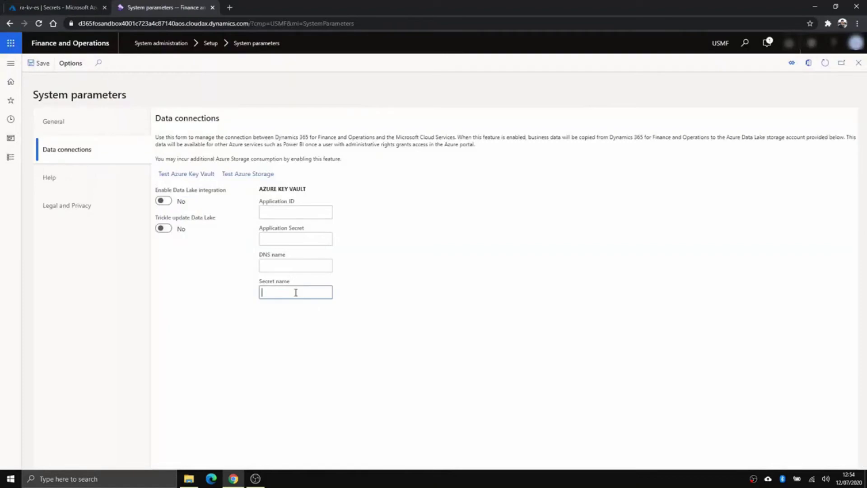
pyautogui.hotkey('ctrl', 'v')
pyautogui.click(68, 8)
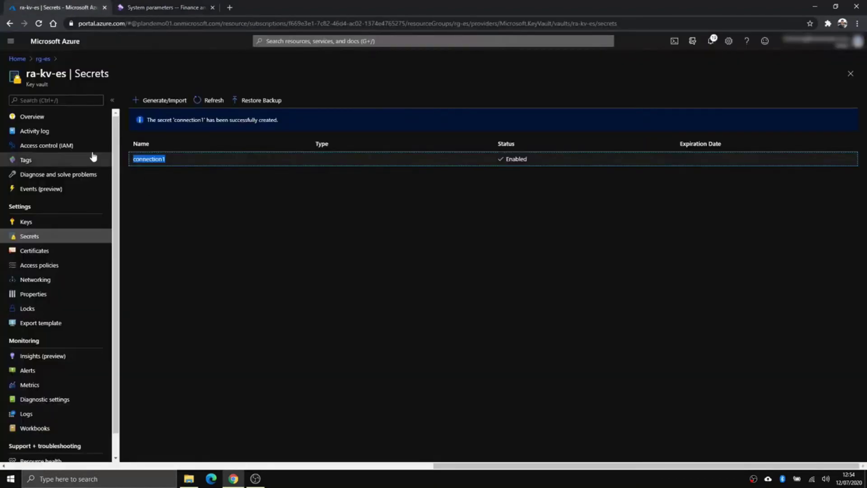
pyautogui.click(32, 116)
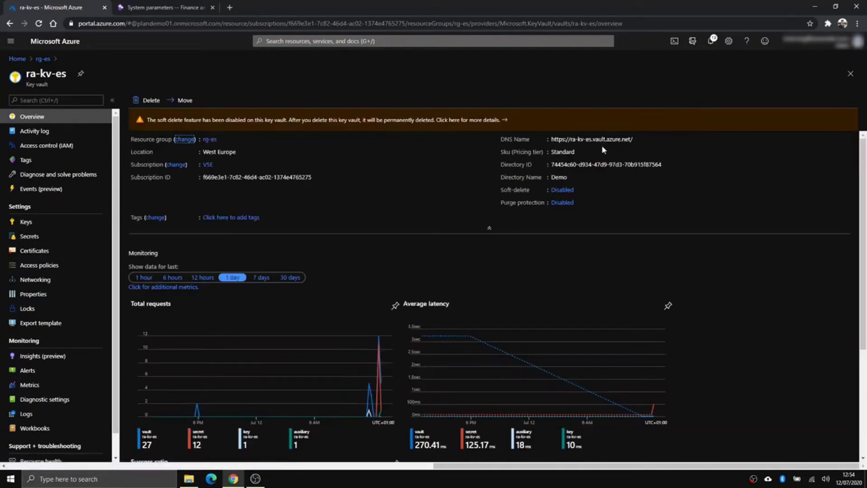
pyautogui.click(638, 139)
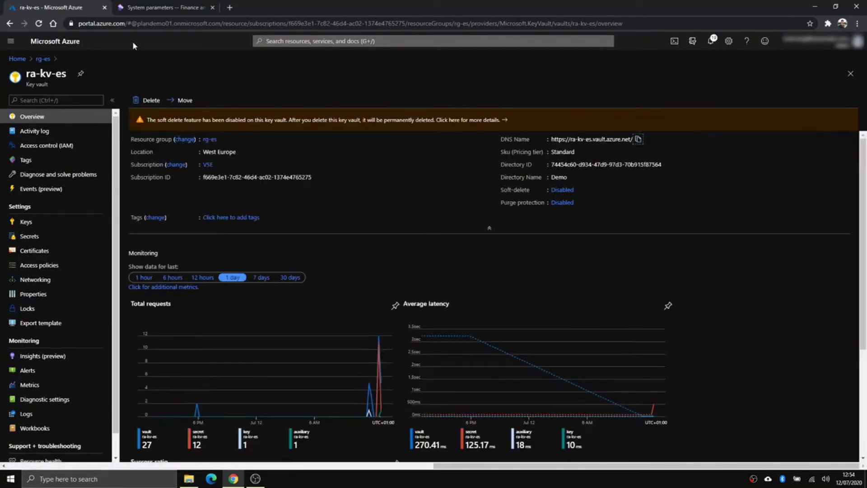
pyautogui.click(162, 14)
pyautogui.click(280, 266)
pyautogui.hotkey('ctrl', 'v')
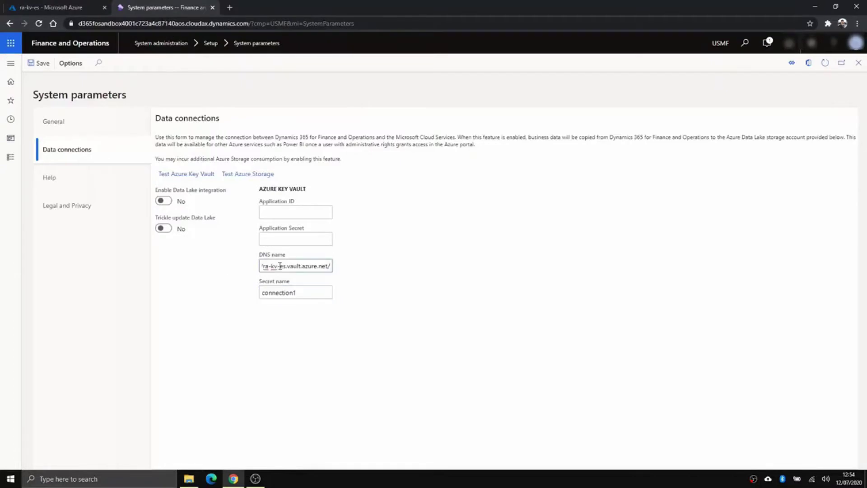
# Review the filled-in Key Vault settings, then go to the Azure portal Home page
pyautogui.click(70, 8)
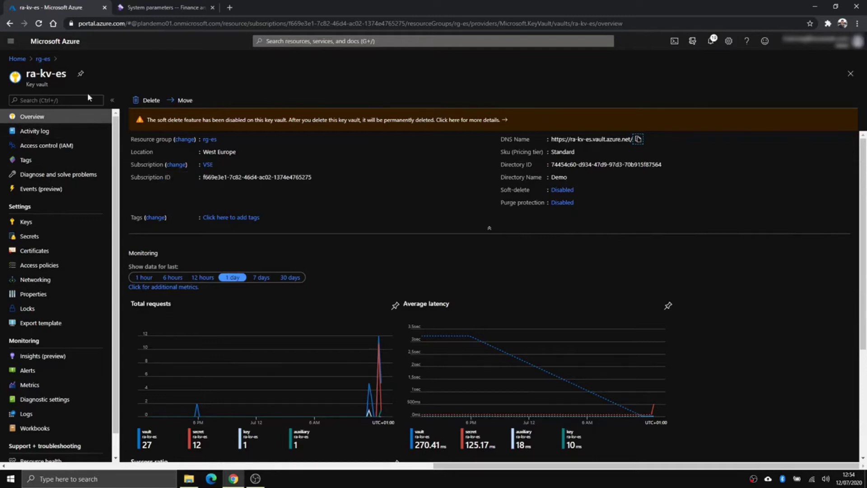
pyautogui.click(163, 8)
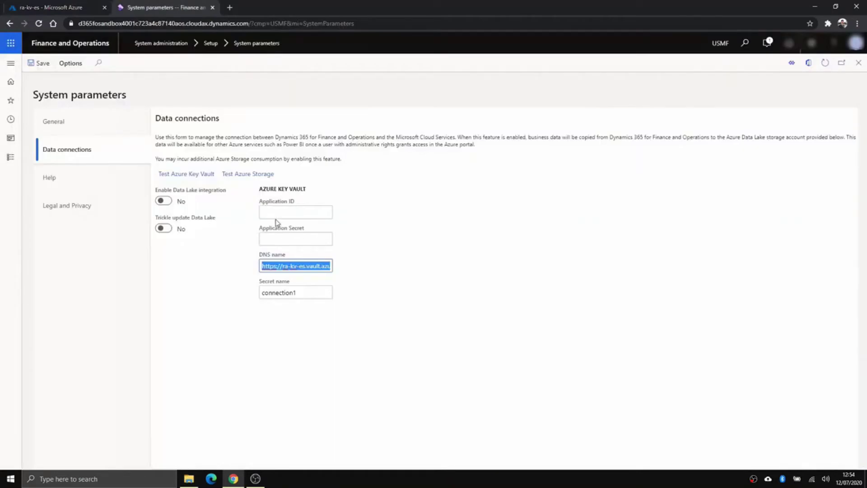
pyautogui.click(50, 4)
pyautogui.click(17, 59)
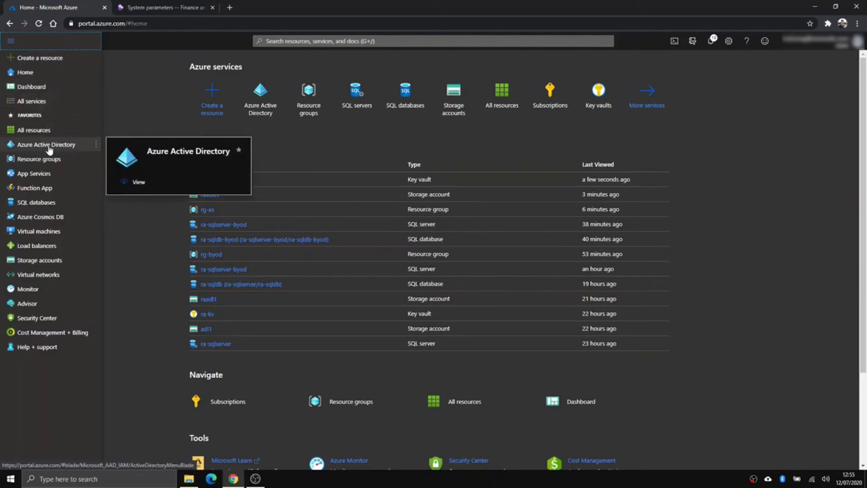
# Start a new application registration under Azure Active Directory > App registrations
pyautogui.click(48, 145)
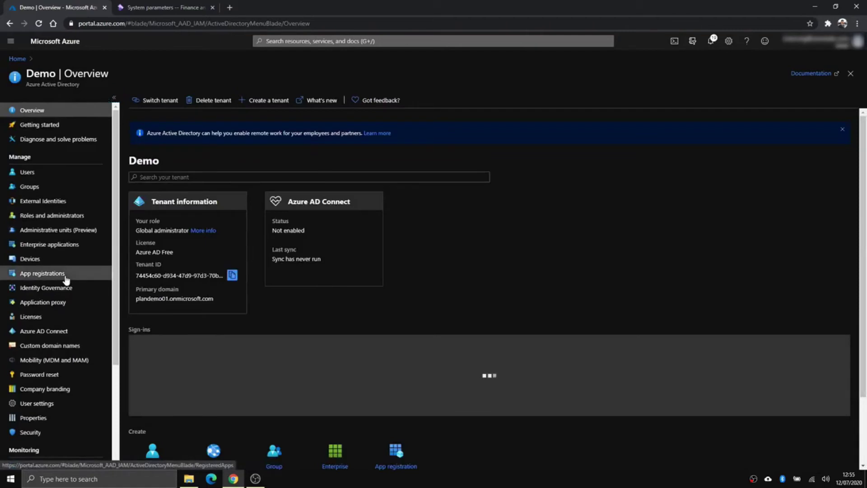
pyautogui.click(66, 277)
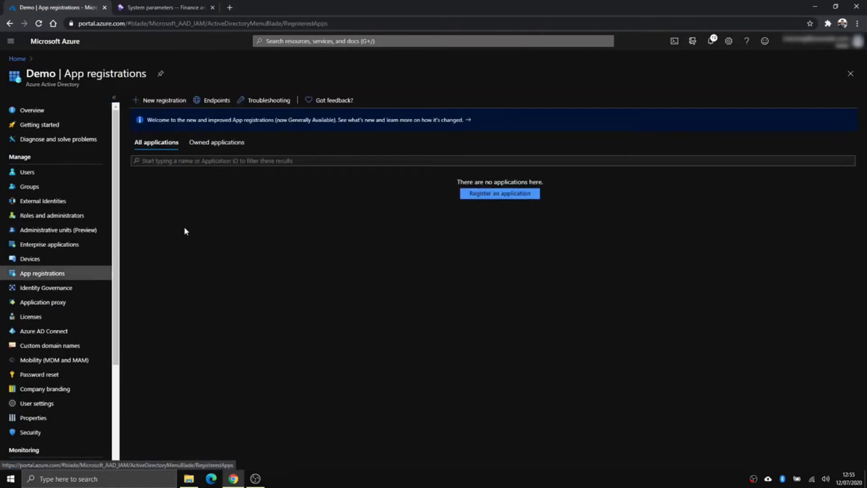
pyautogui.click(164, 99)
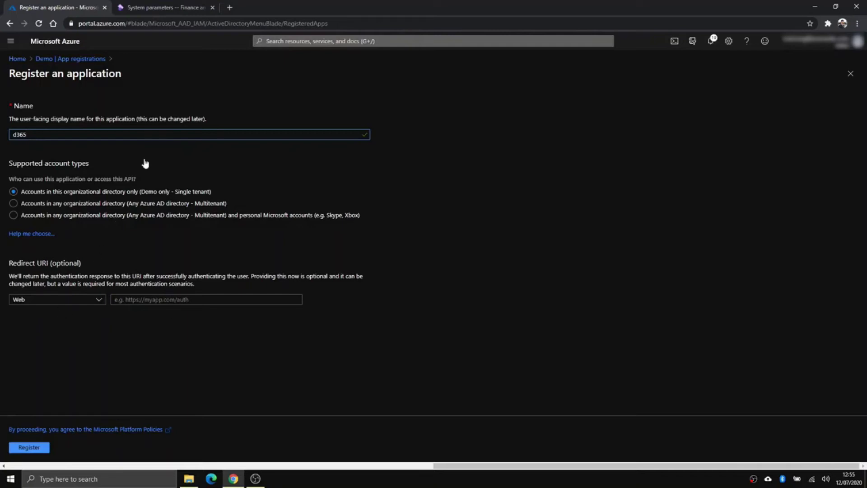
# Register app d365 with the Finance and Operations base URL as its Web redirect URI
pyautogui.click(159, 6)
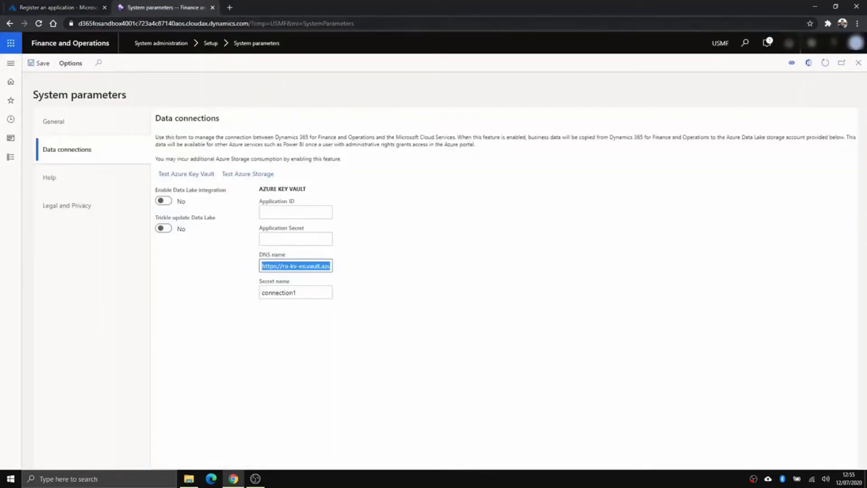
pyautogui.click(87, 26)
pyautogui.click(99, 24)
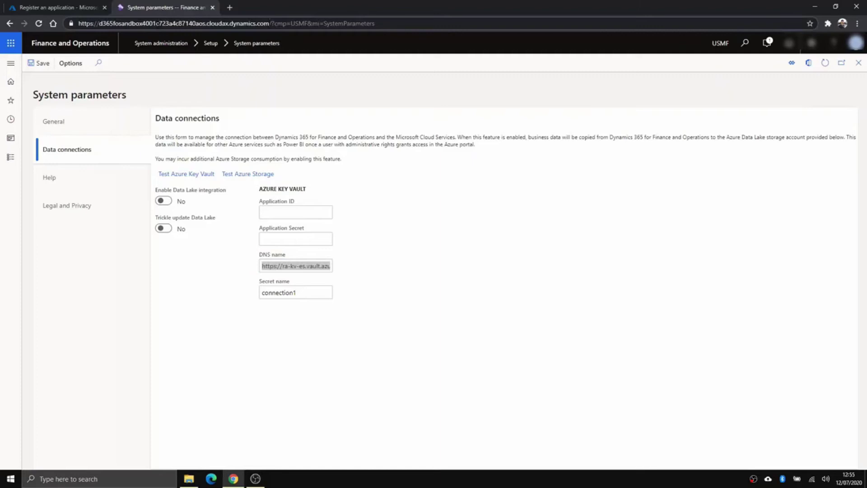
pyautogui.moveTo(269, 23); pyautogui.dragTo(79, 23)
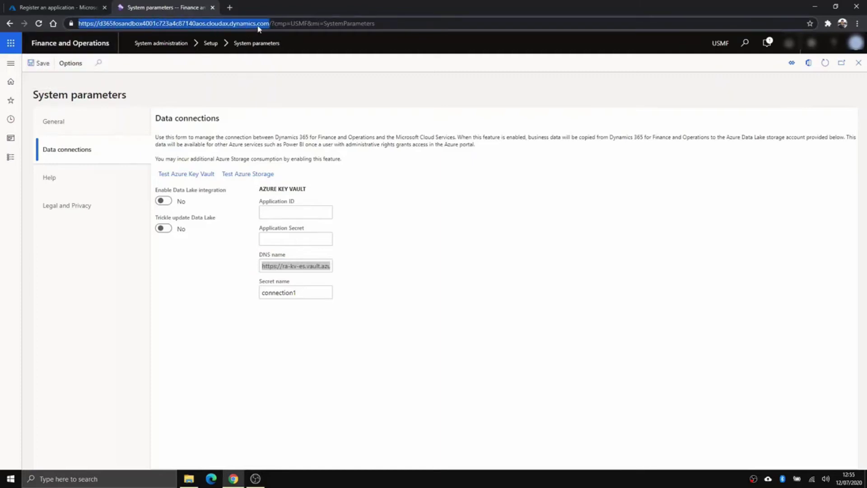
pyautogui.click(39, 10)
pyautogui.click(168, 299)
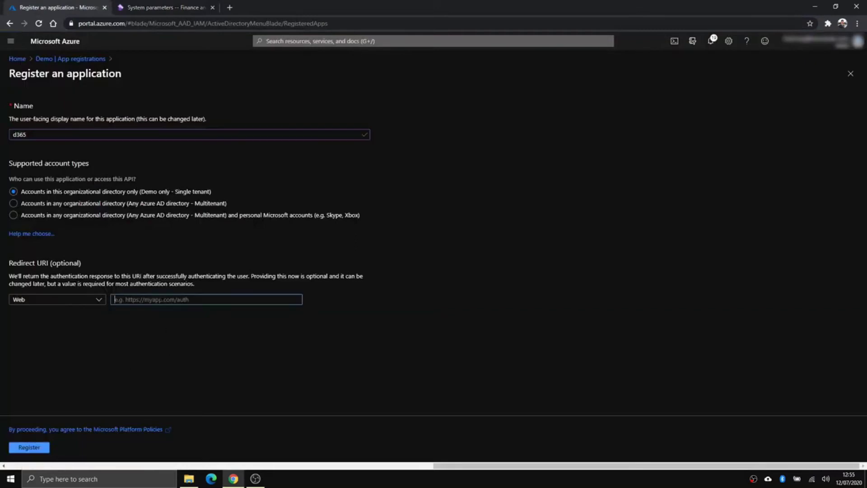
pyautogui.hotkey('ctrl', 'v')
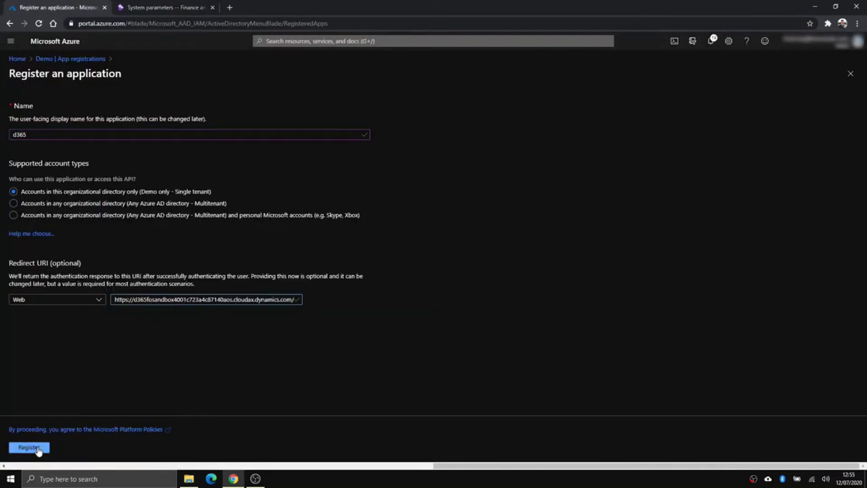
pyautogui.click(39, 448)
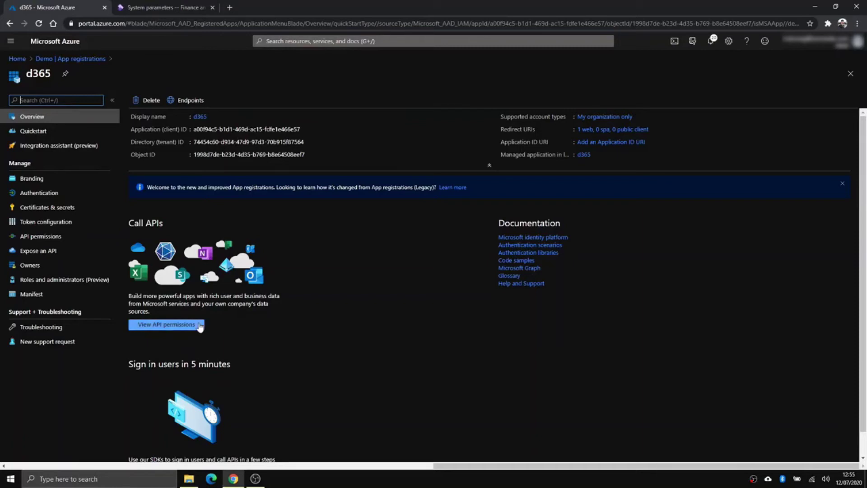
# Add delegated Azure Key Vault user_impersonation permission to d365 and confirm admin consent for Demo
pyautogui.click(169, 325)
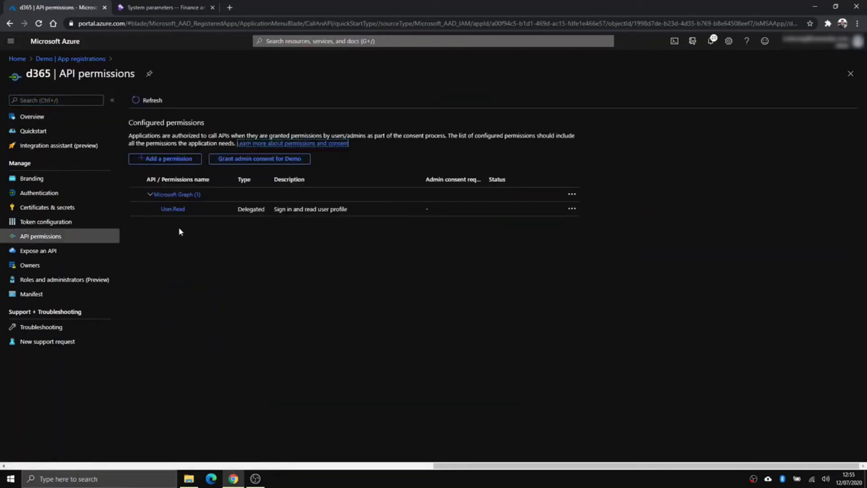
pyautogui.click(163, 159)
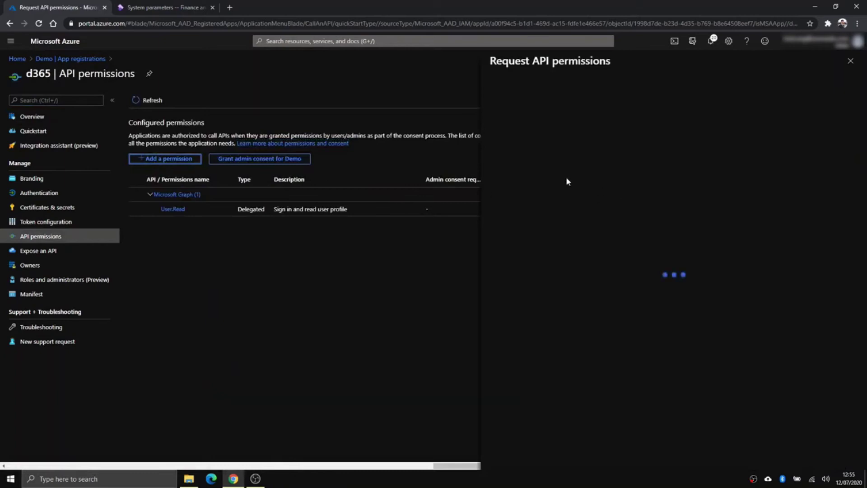
pyautogui.click(548, 234)
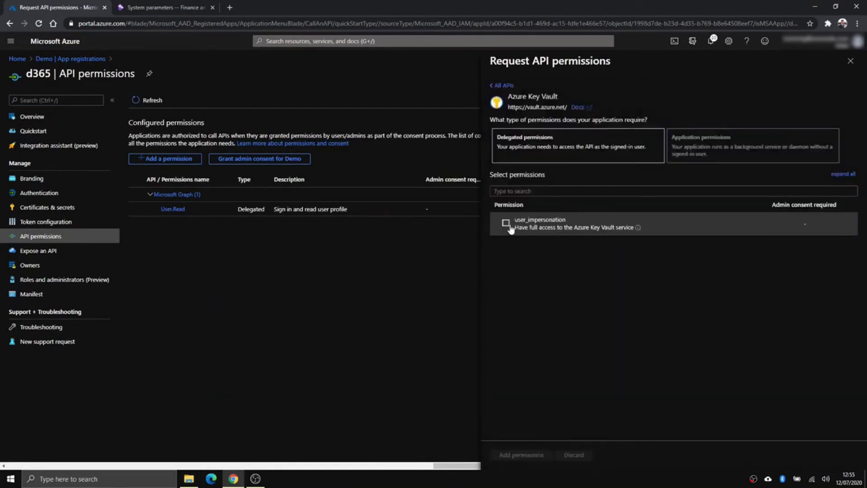
pyautogui.click(507, 224)
pyautogui.click(528, 456)
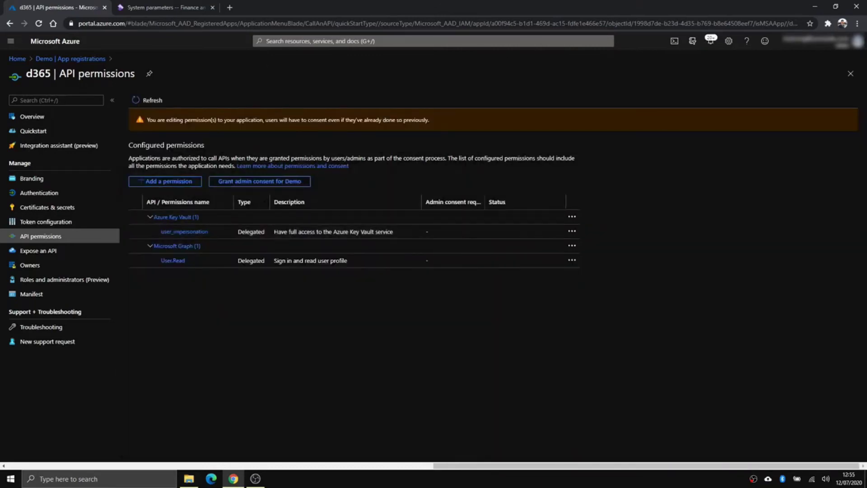
pyautogui.click(265, 182)
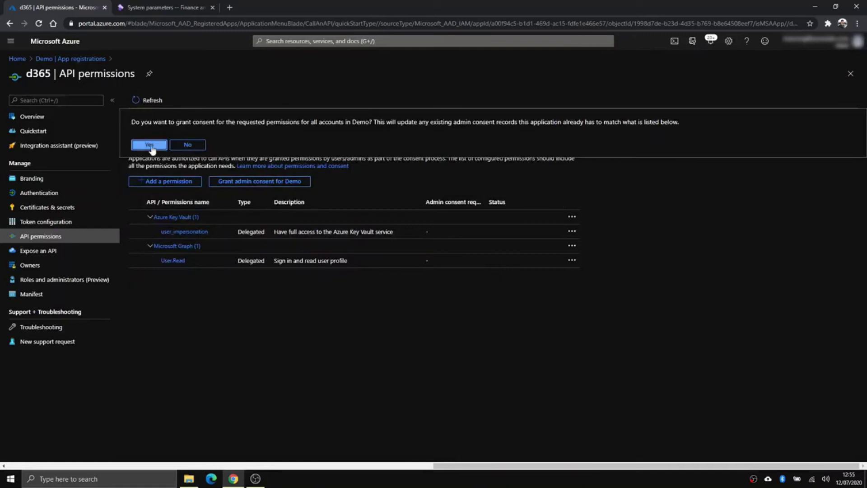
pyautogui.click(151, 146)
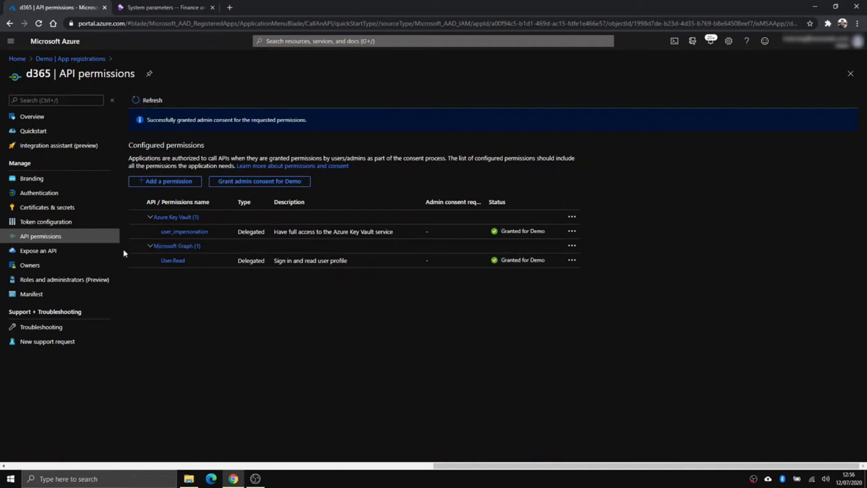
# Open ra-kv-es from Home's recent resources and begin a new access policy
pyautogui.click(18, 59)
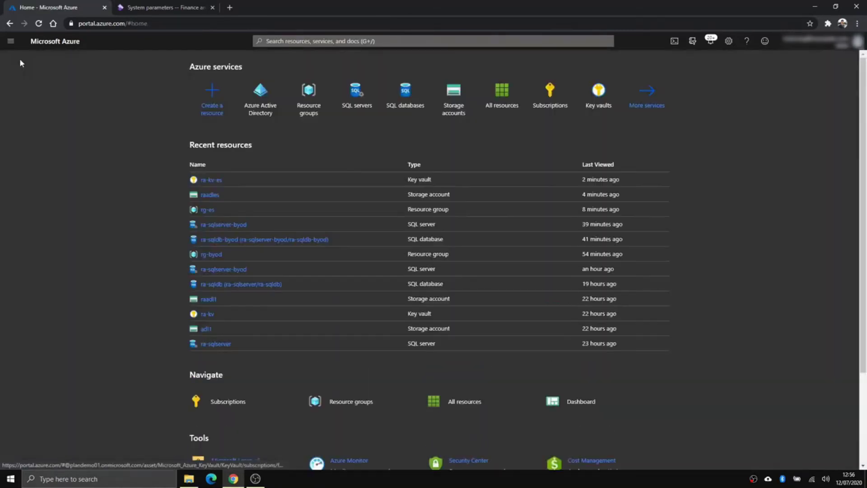
pyautogui.click(209, 180)
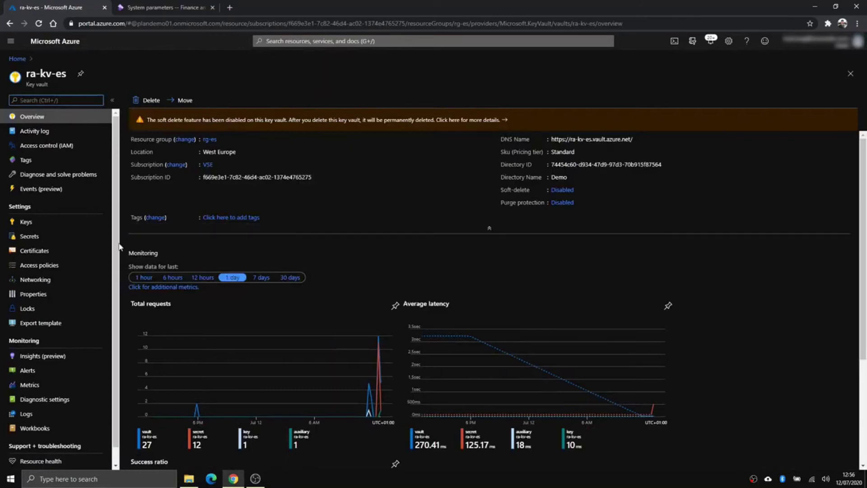
pyautogui.click(51, 269)
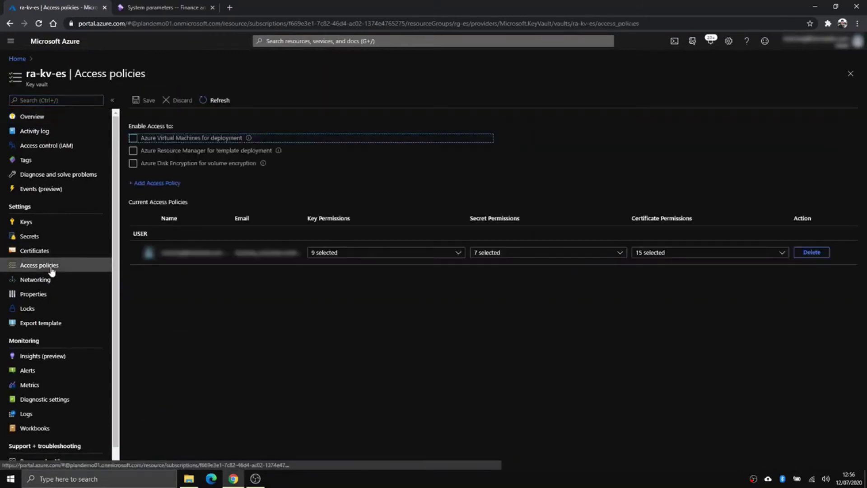
pyautogui.click(173, 183)
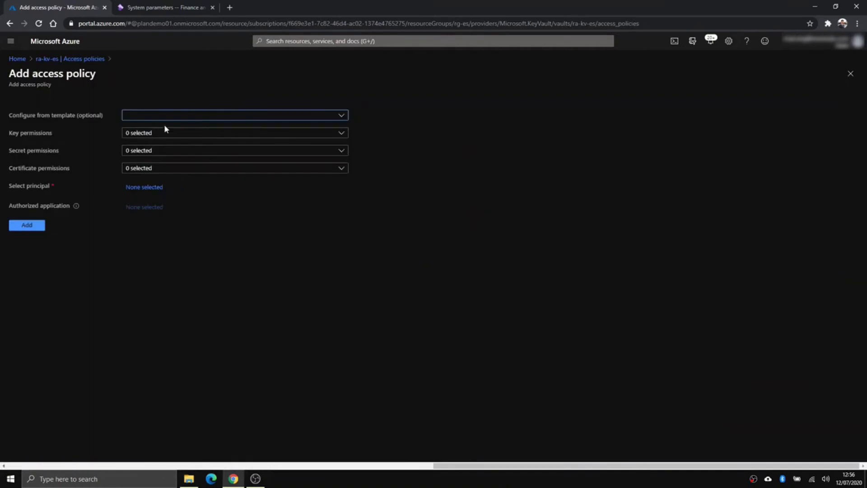
# Apply the Secret Management template, keeping only Get and List secret permissions
pyautogui.click(166, 116)
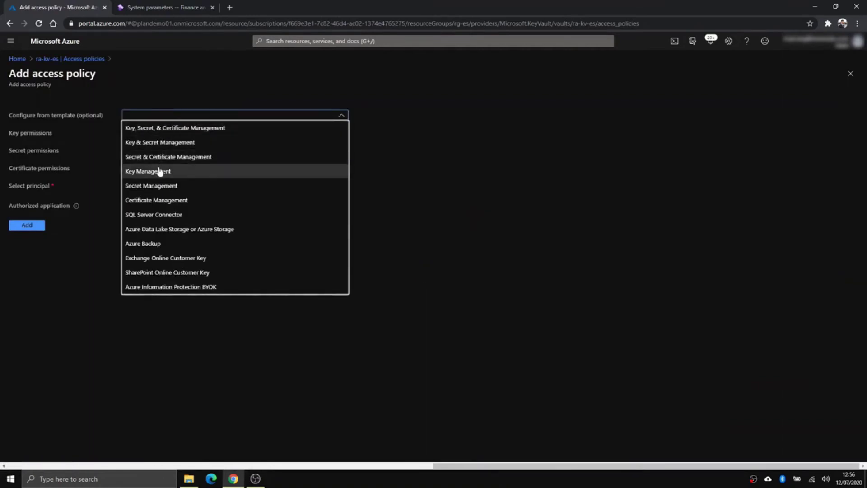
pyautogui.click(160, 186)
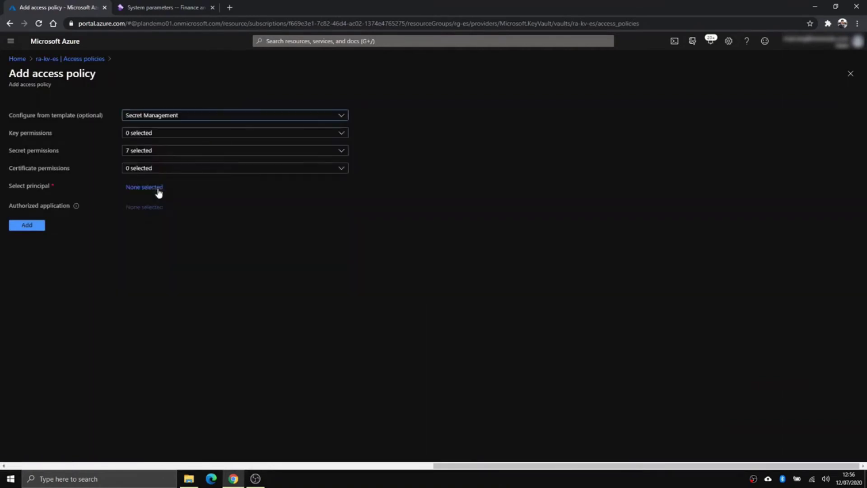
pyautogui.click(157, 154)
pyautogui.click(130, 221)
pyautogui.click(130, 249)
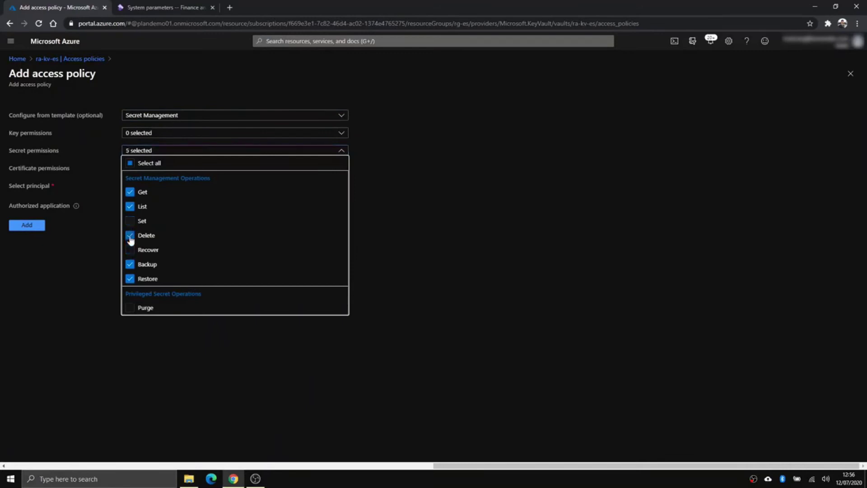
pyautogui.click(130, 235)
pyautogui.click(130, 264)
pyautogui.click(130, 279)
pyautogui.click(184, 344)
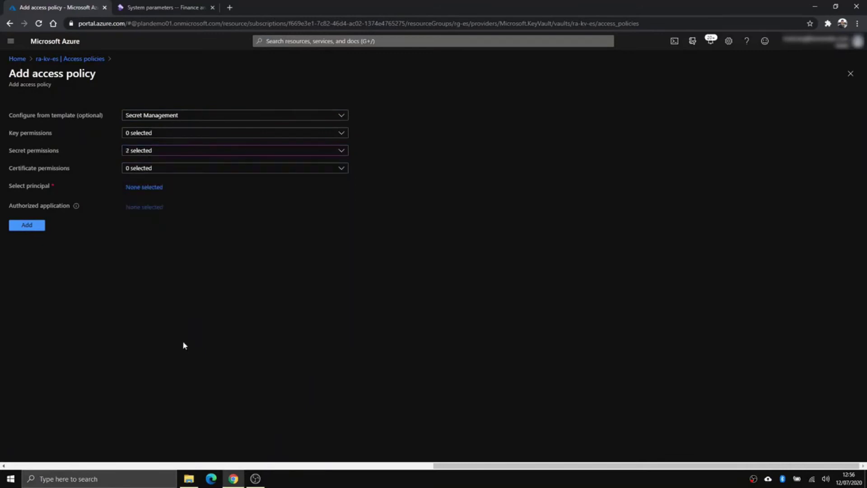
# Select d365 as the principal, add and save the policy, then return Home
pyautogui.click(151, 188)
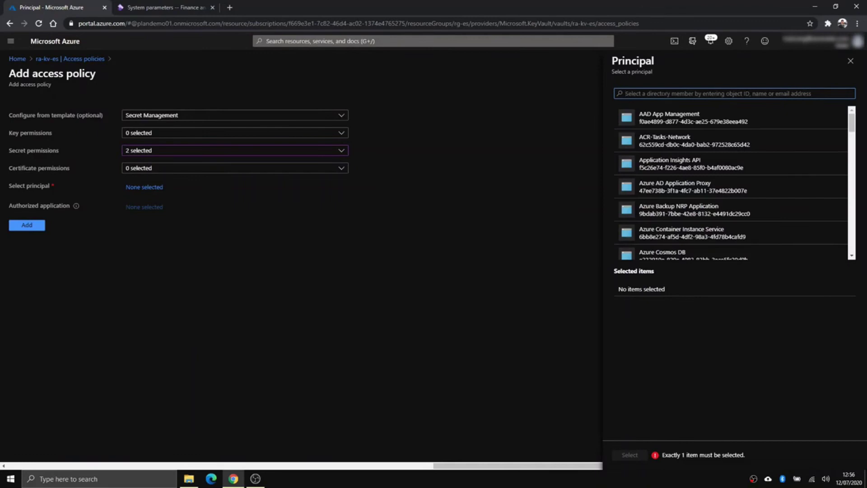
pyautogui.write('d365')
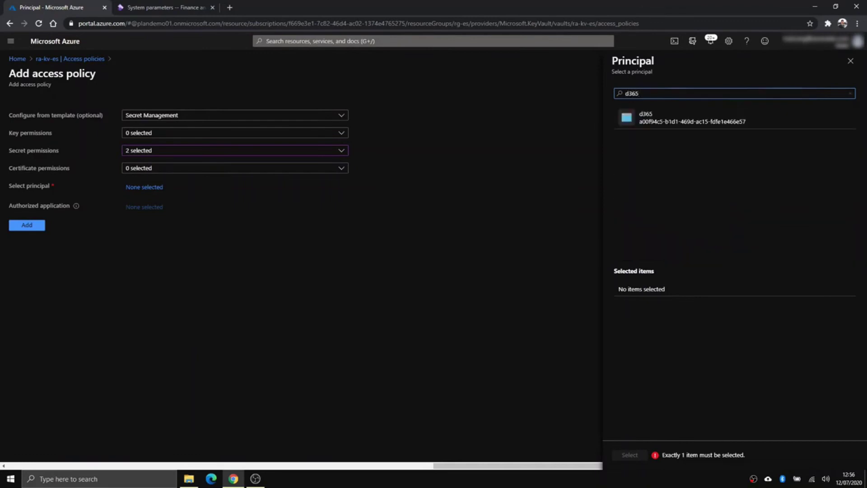
pyautogui.click(630, 120)
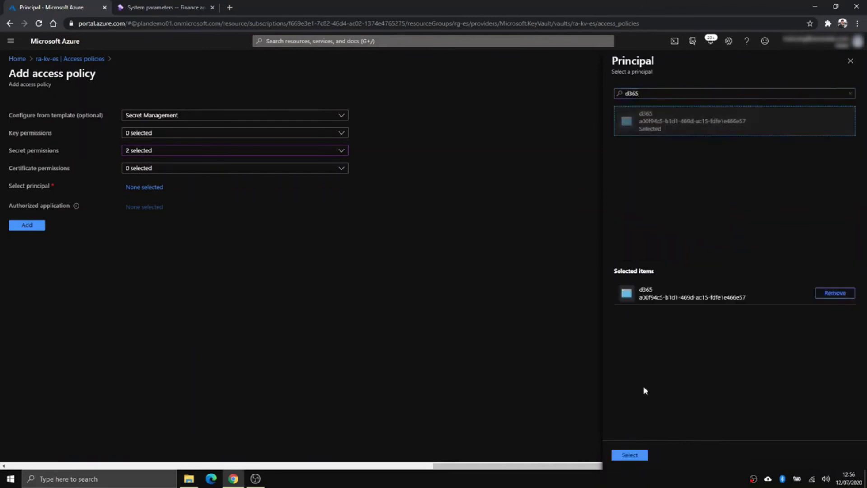
pyautogui.click(630, 455)
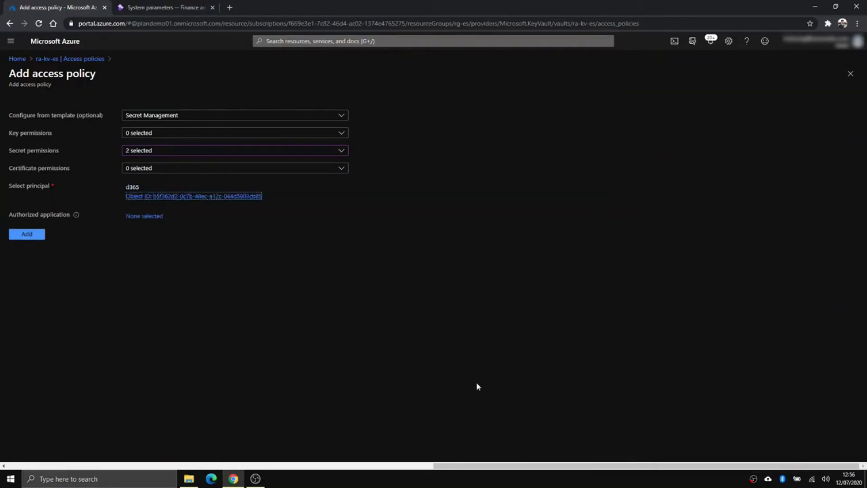
pyautogui.click(28, 236)
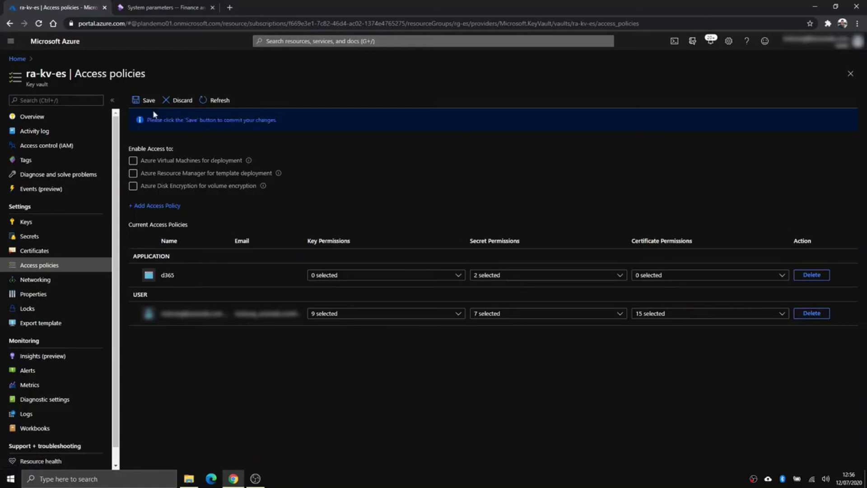
pyautogui.click(143, 100)
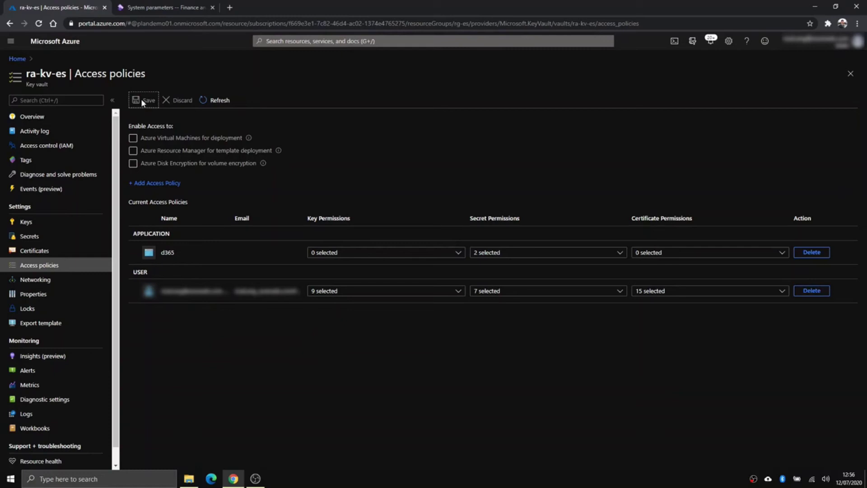
pyautogui.click(16, 58)
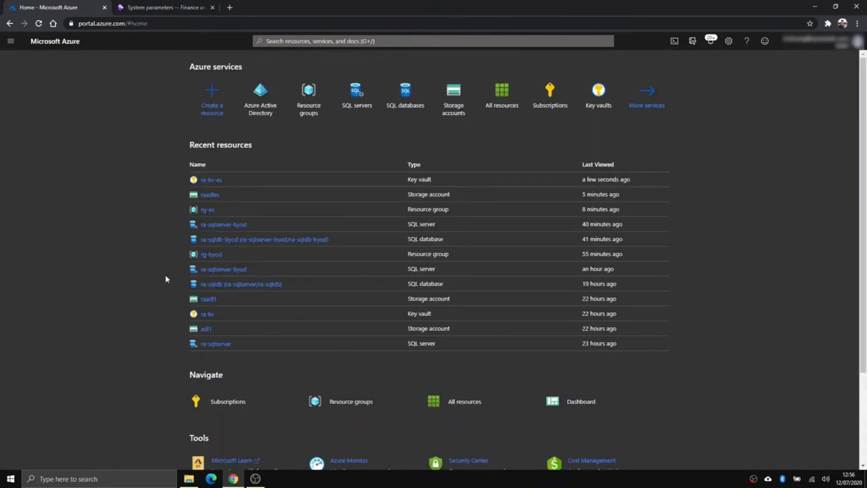
# Open the d365 app registration overview via Azure Active Directory > App registrations
pyautogui.click(11, 40)
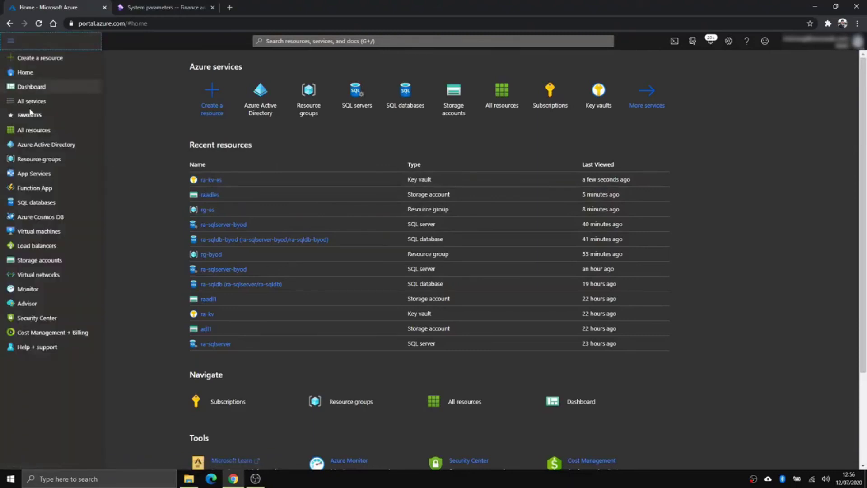
pyautogui.click(45, 144)
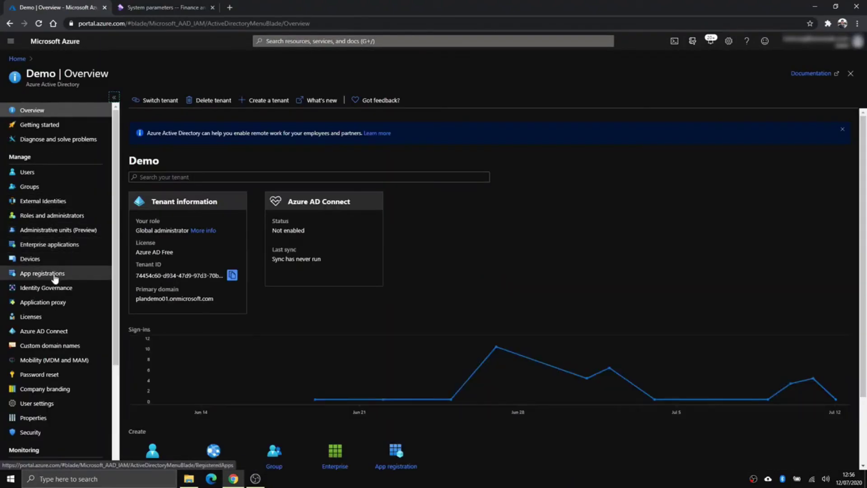
pyautogui.click(53, 275)
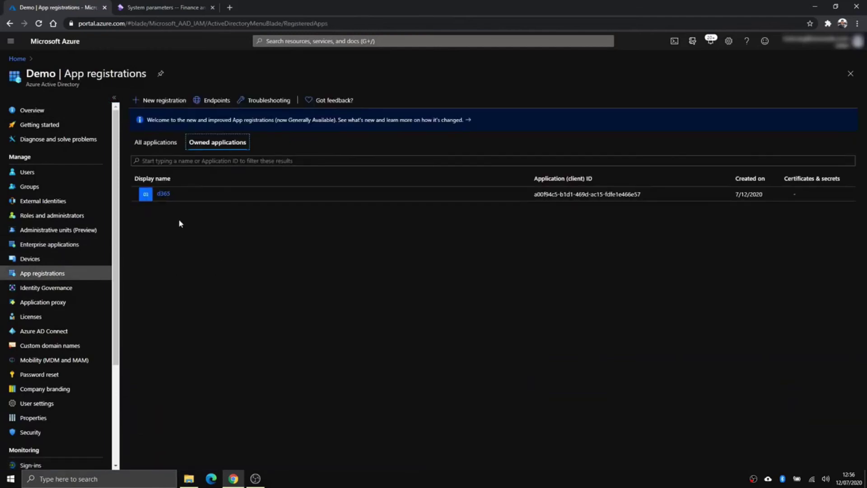
pyautogui.click(164, 194)
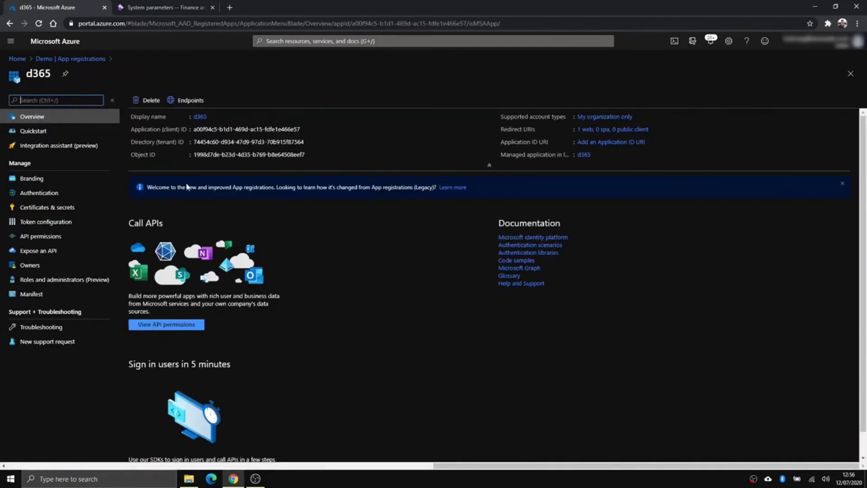
# Paste d365's Application (client) ID into the Data connections Application ID field
pyautogui.click(163, 5)
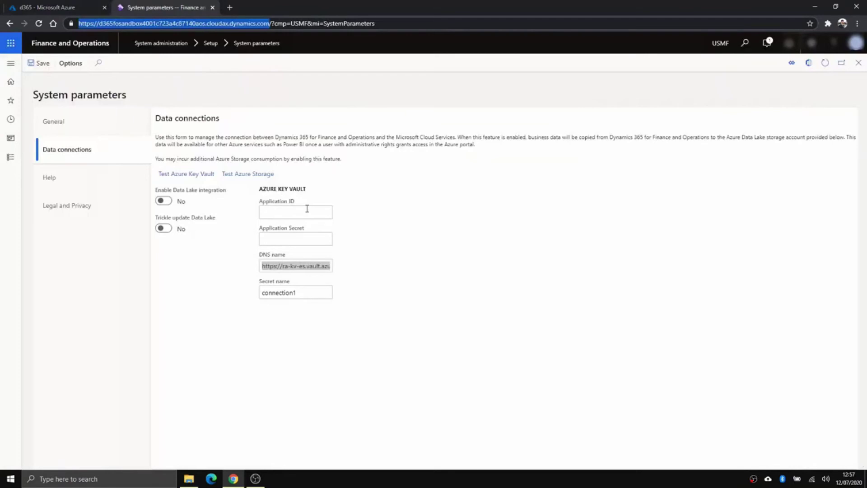
pyautogui.click(72, 8)
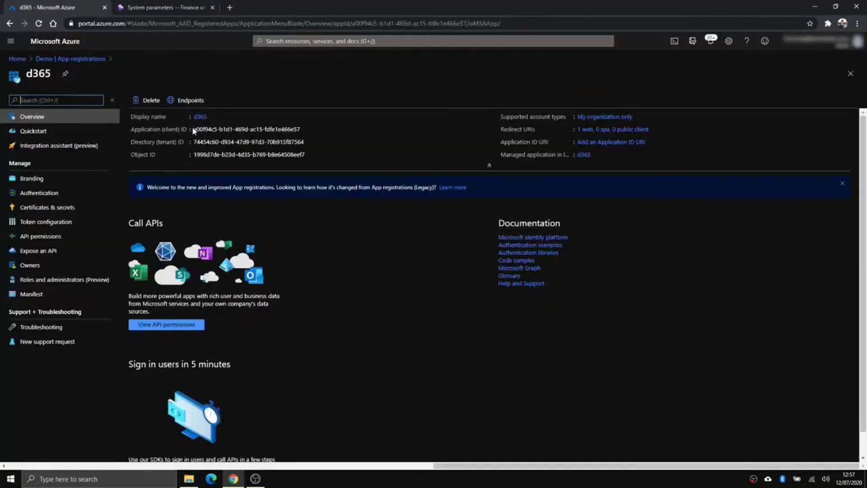
pyautogui.click(306, 130)
pyautogui.click(156, 6)
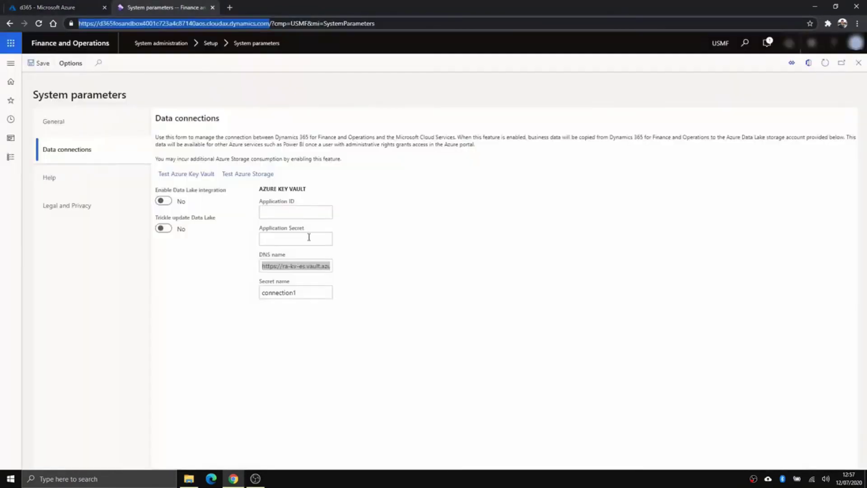
pyautogui.click(302, 209)
pyautogui.hotkey('ctrl', 'v')
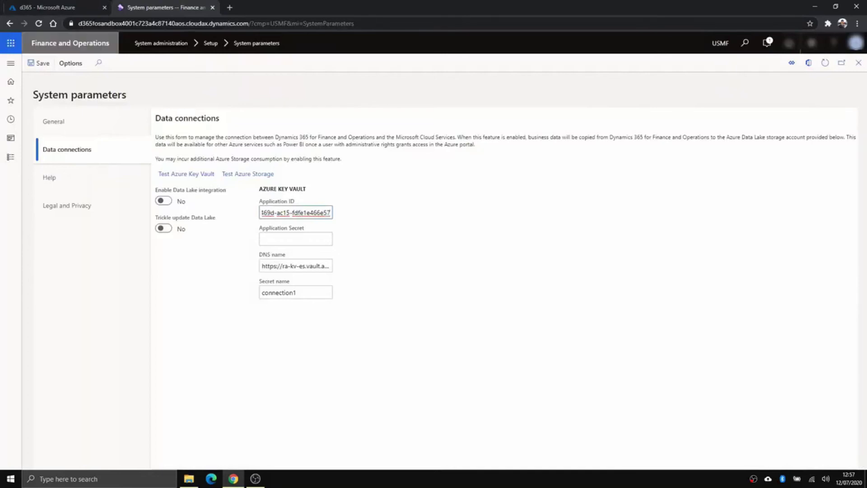
pyautogui.click(68, 6)
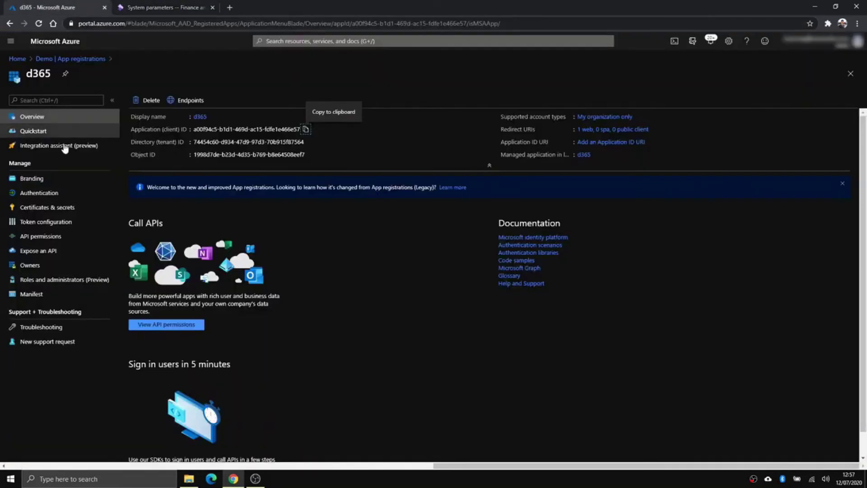
# Add a client secret described 'test' to the d365 app, expiring 7/12/2021, and copy its value
pyautogui.click(53, 211)
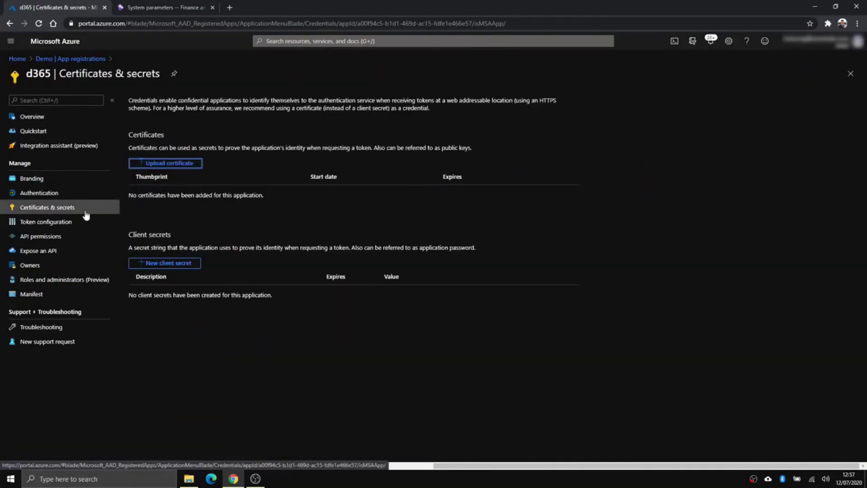
pyautogui.click(176, 267)
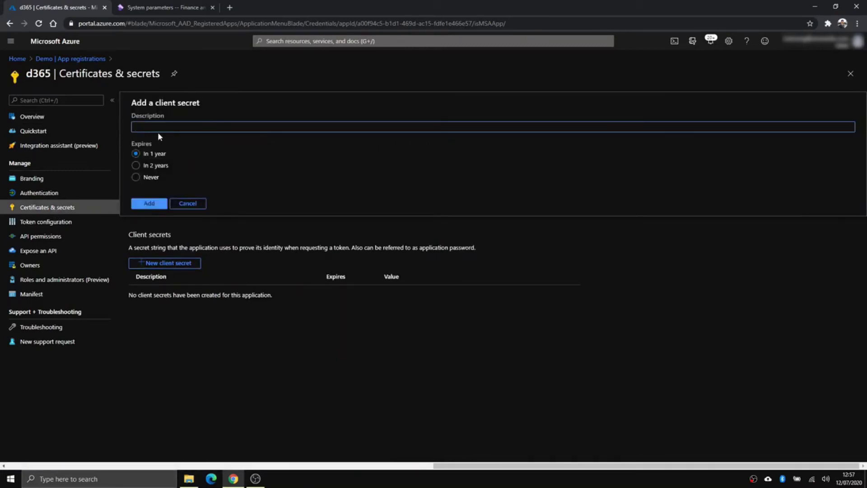
pyautogui.click(150, 204)
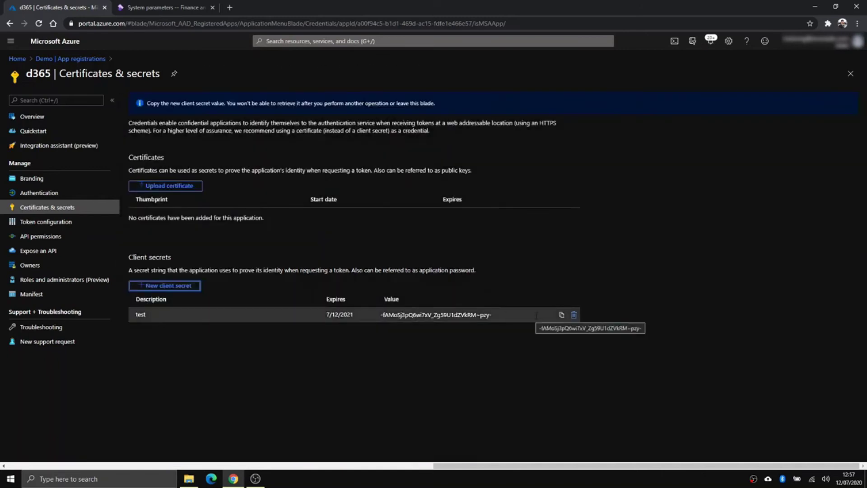
pyautogui.click(562, 315)
# Paste the new client secret into the Application Secret field of Data connections
pyautogui.click(175, 9)
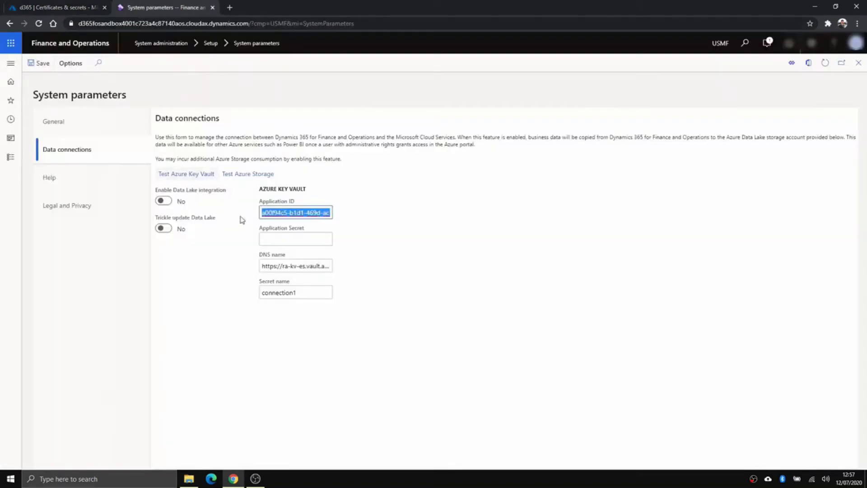
pyautogui.click(300, 244)
pyautogui.hotkey('ctrl', 'v')
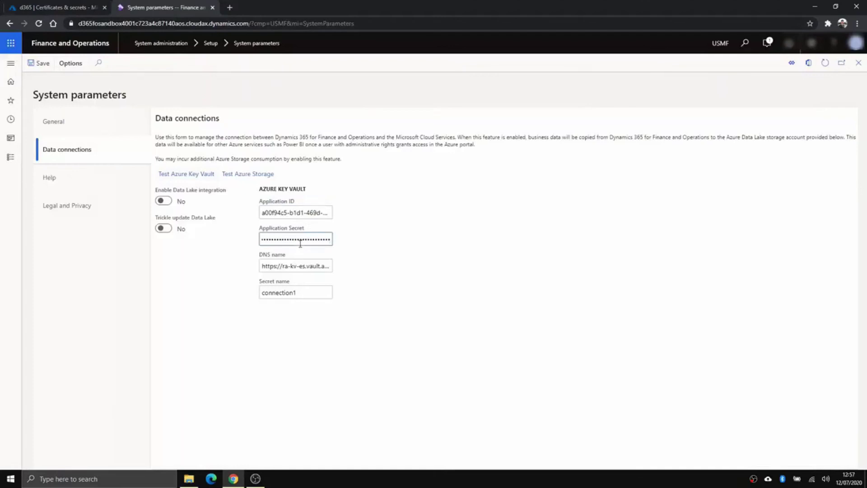
pyautogui.hotkey('alt', 'Tab')
pyautogui.hotkey('alt', 'Tab')
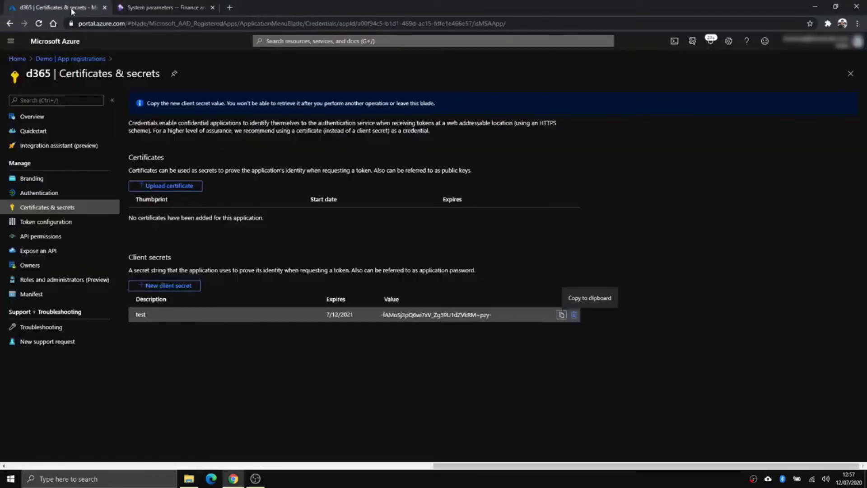
# Test the Azure Key Vault and Azure Storage connections
pyautogui.click(143, 8)
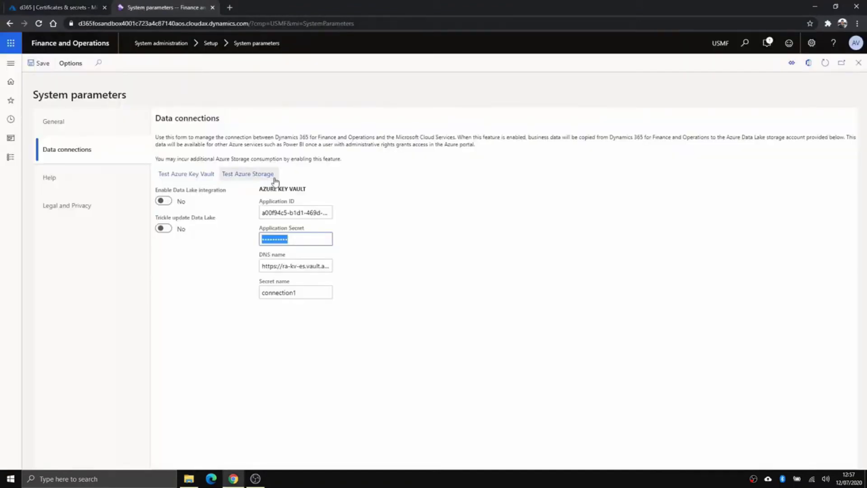
pyautogui.click(193, 174)
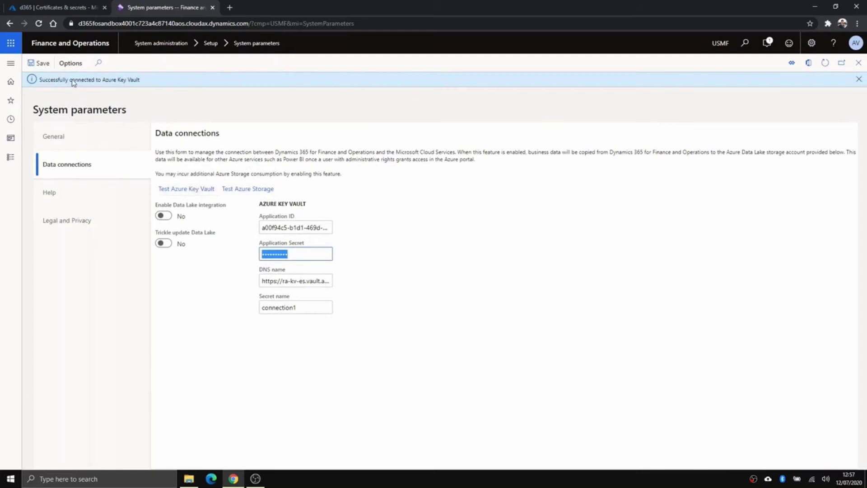
pyautogui.click(251, 191)
# Set Enable Data Lake integration to Yes and save the system parameters
pyautogui.click(163, 216)
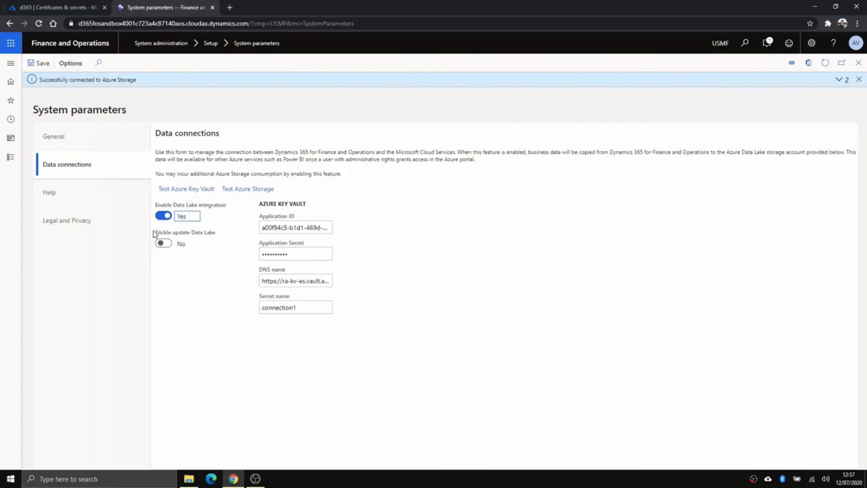
pyautogui.moveTo(177, 238)
pyautogui.click(44, 64)
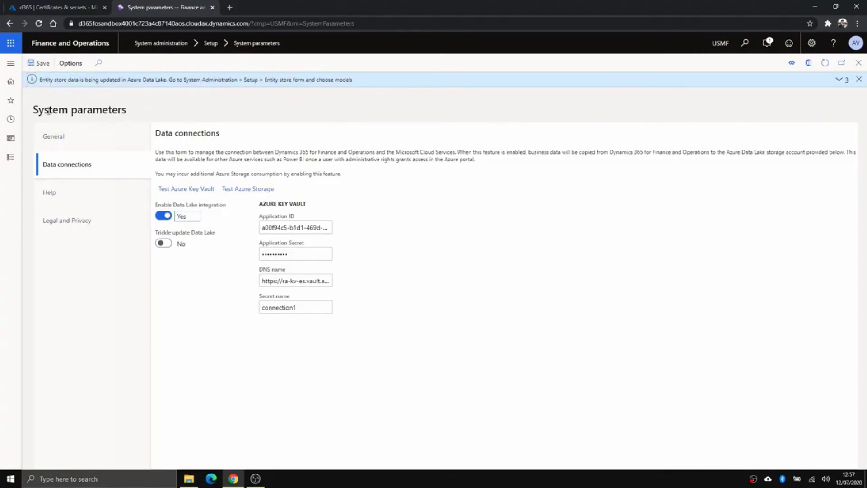
pyautogui.click(10, 157)
pyautogui.scroll(-8, 64, 377)
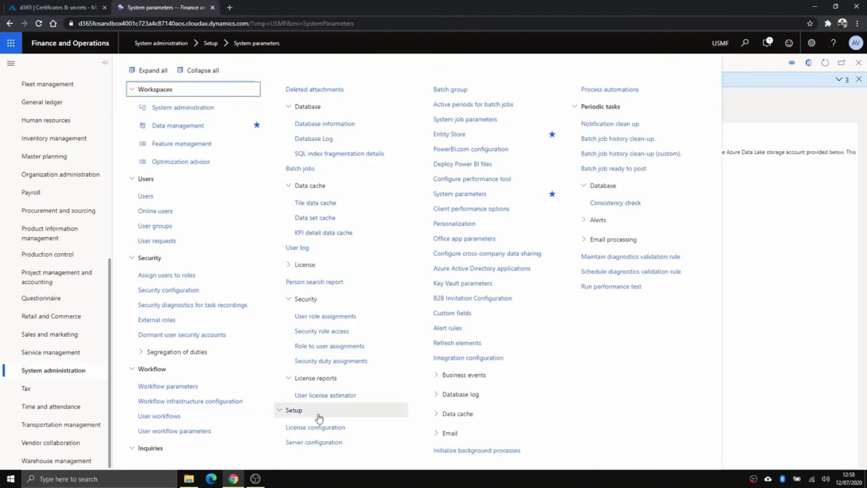
# In Entity Store, keep automatic refresh on, fully refresh AssetTransactionMeasure, and reload its status
pyautogui.click(452, 135)
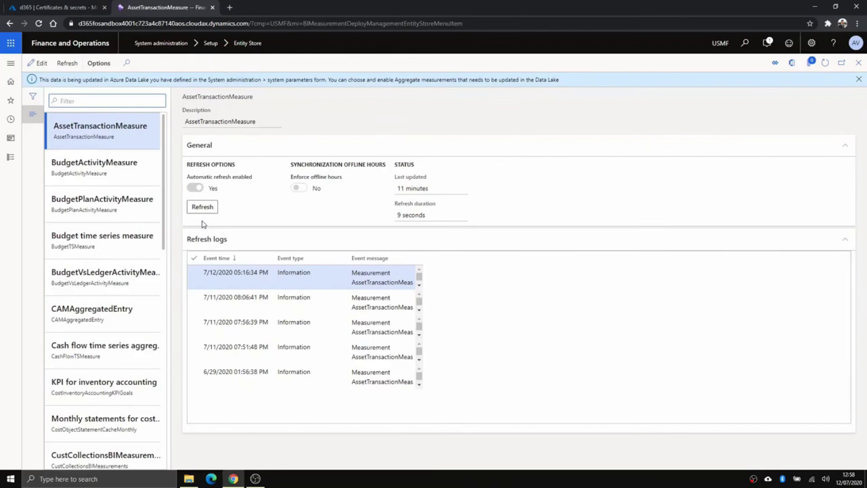
pyautogui.click(42, 65)
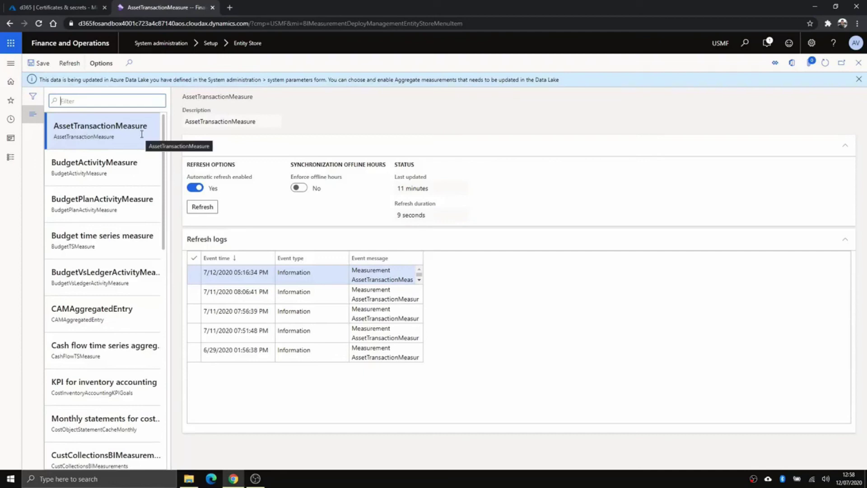
pyautogui.click(196, 188)
pyautogui.click(197, 189)
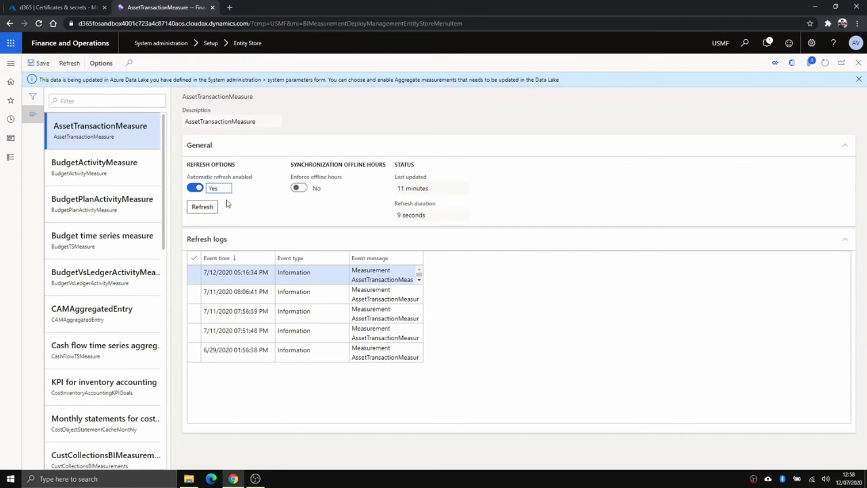
pyautogui.click(210, 209)
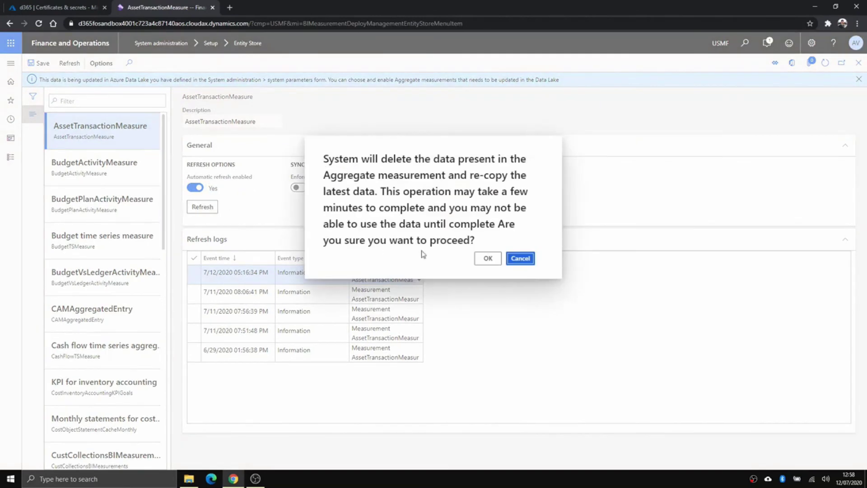
pyautogui.click(487, 258)
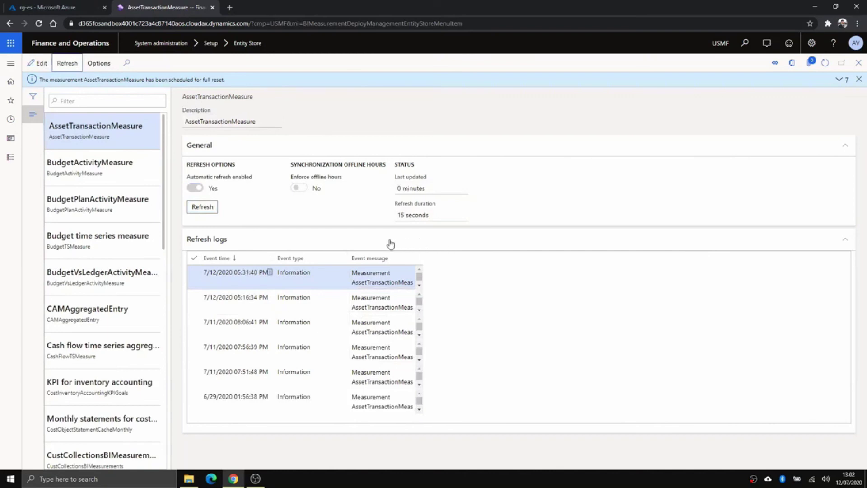
pyautogui.click(66, 63)
# Read the newest Refresh logs message confirming AssetTransactionMeasure was populated successfully
pyautogui.click(386, 278)
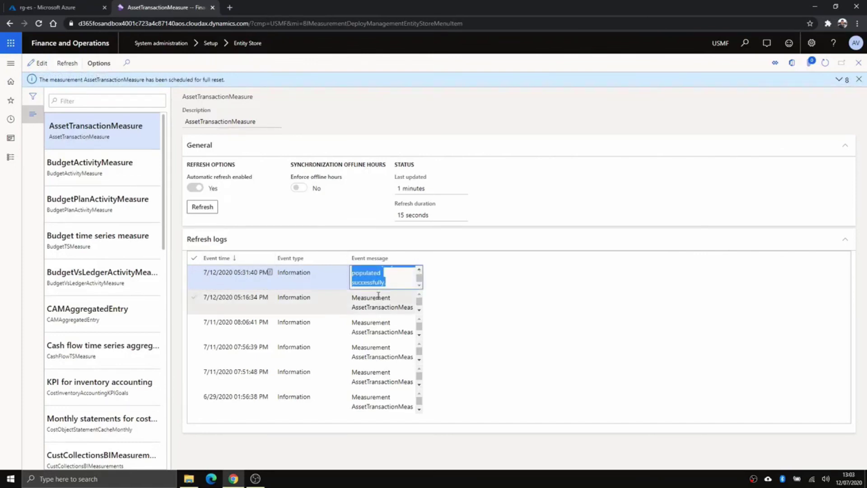
pyautogui.scroll(-1, 386, 278)
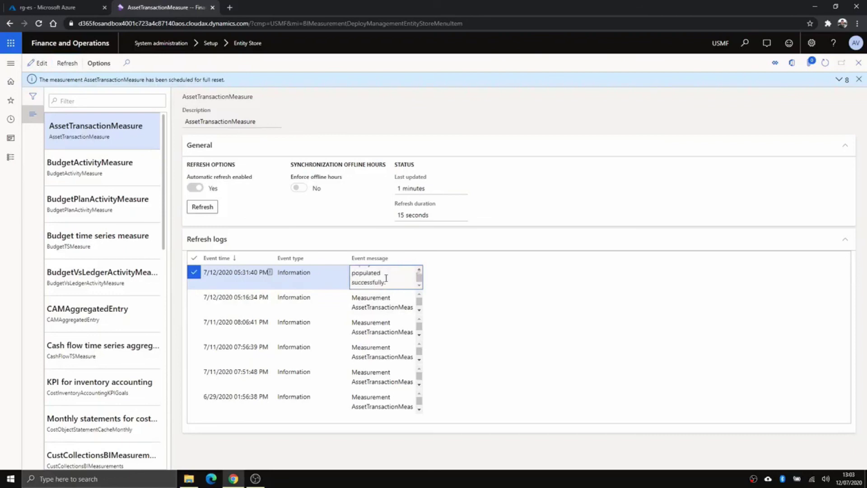
pyautogui.scroll(1, 386, 277)
pyautogui.scroll(-1, 386, 277)
pyautogui.scroll(1, 386, 277)
# Open Storage Explorer for the raadles account in rg-es and expand its blob containers
pyautogui.click(56, 10)
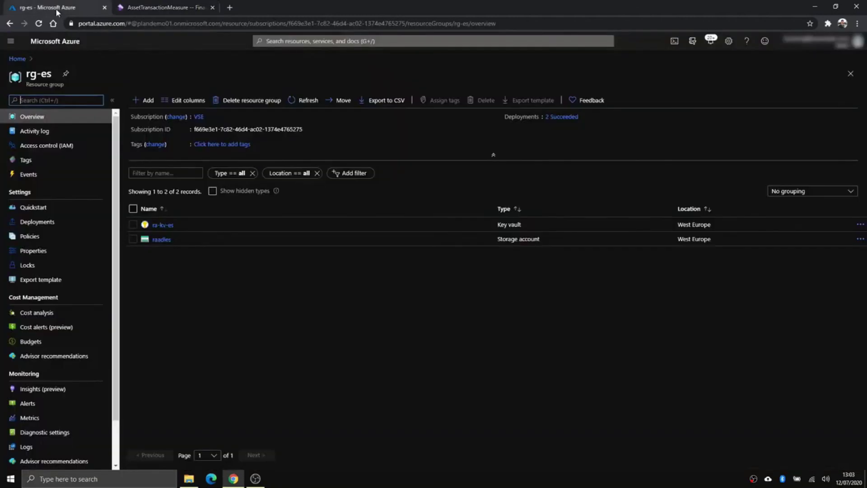
pyautogui.click(165, 239)
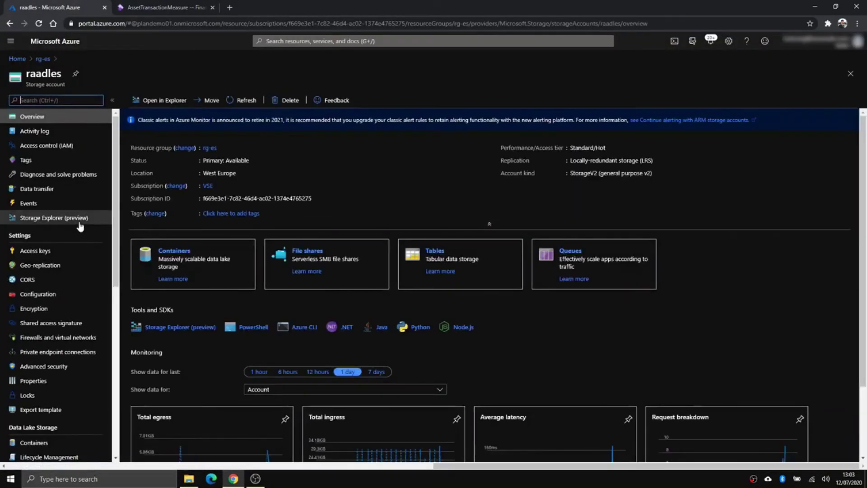
pyautogui.click(80, 219)
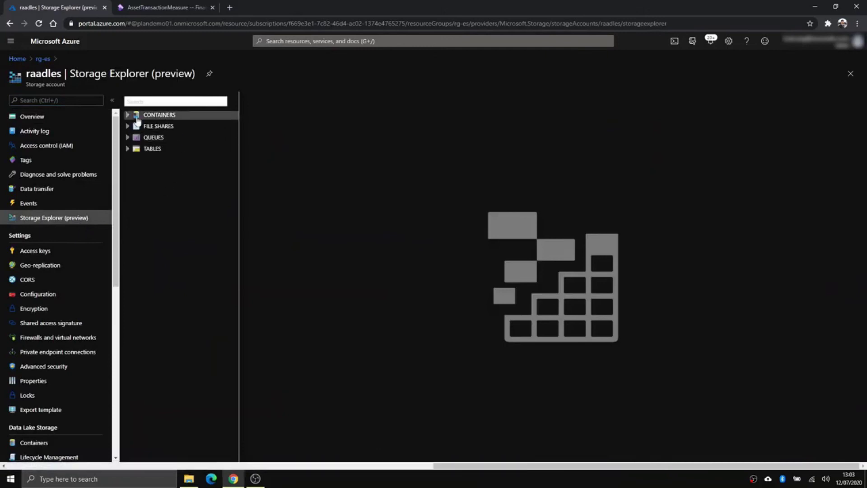
pyautogui.click(127, 116)
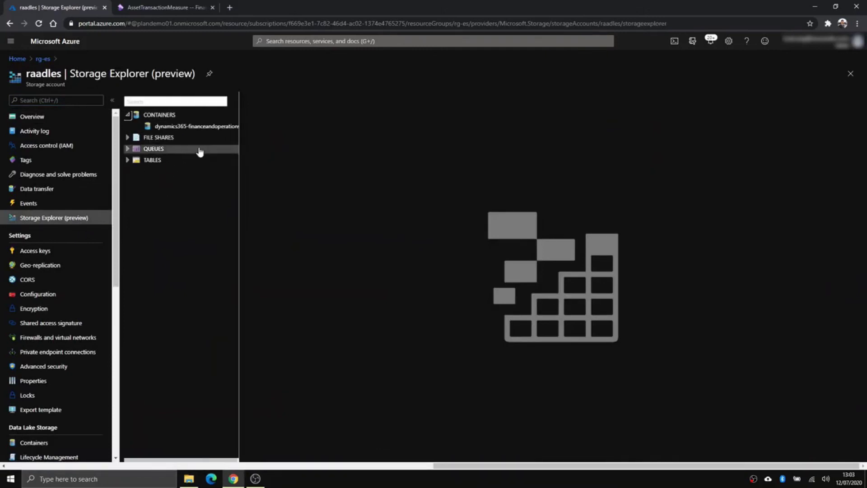
# Browse dynamics365-financeandoperations down to AggregateMeasurements > AssetTransactionMeasure
pyautogui.click(199, 128)
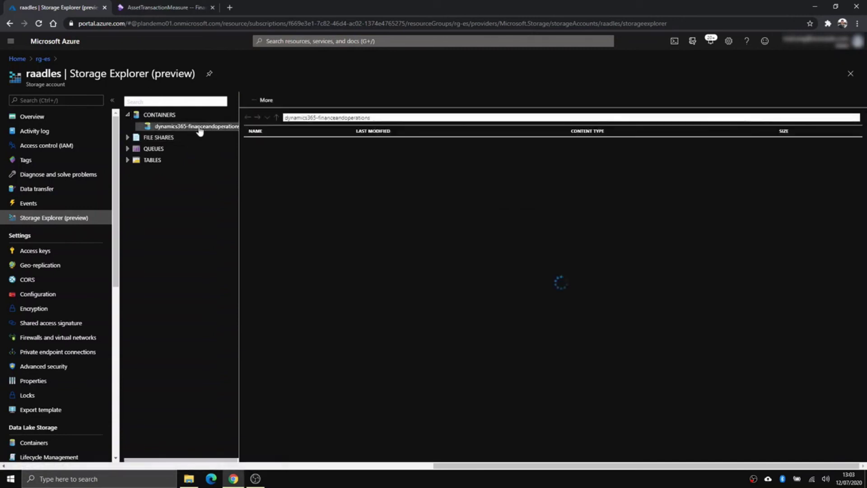
pyautogui.doubleClick(334, 141)
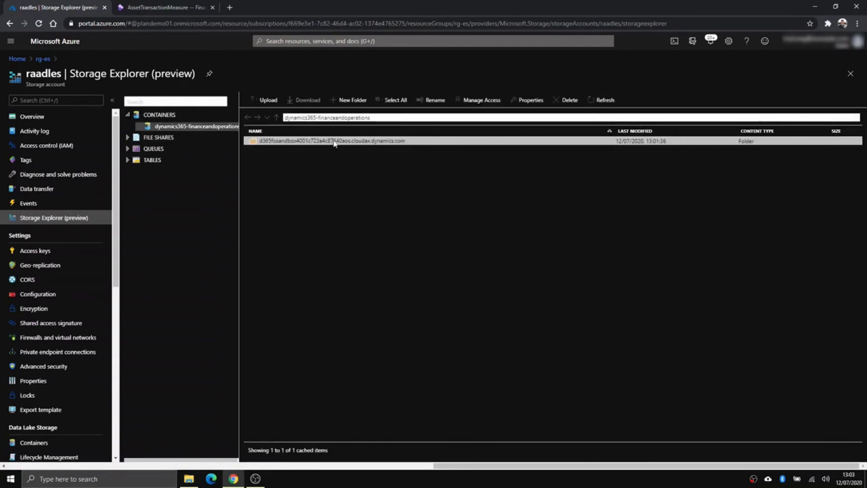
pyautogui.doubleClick(302, 142)
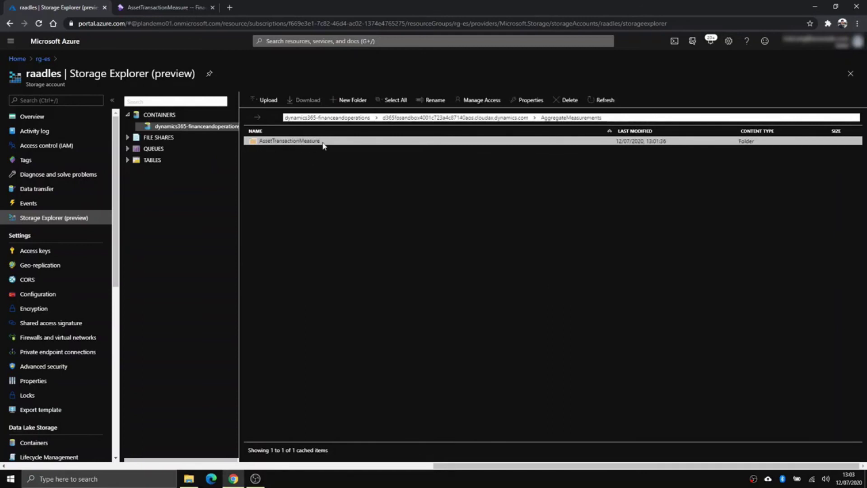
pyautogui.doubleClick(321, 142)
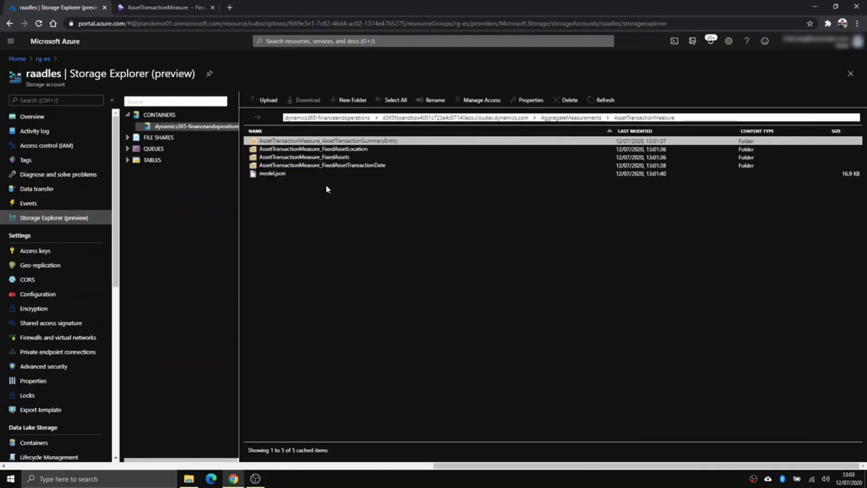